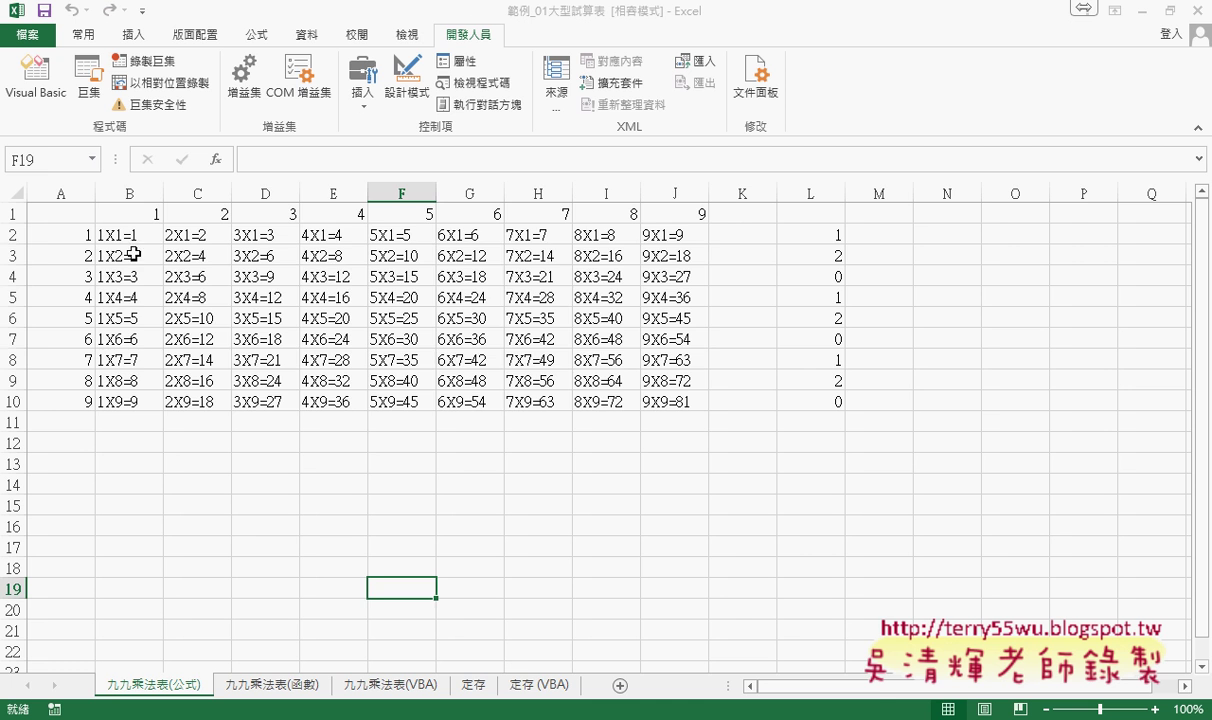
Select B2:J10 and start a new conditional formatting rule that uses a formula
drag(126, 235, 684, 403)
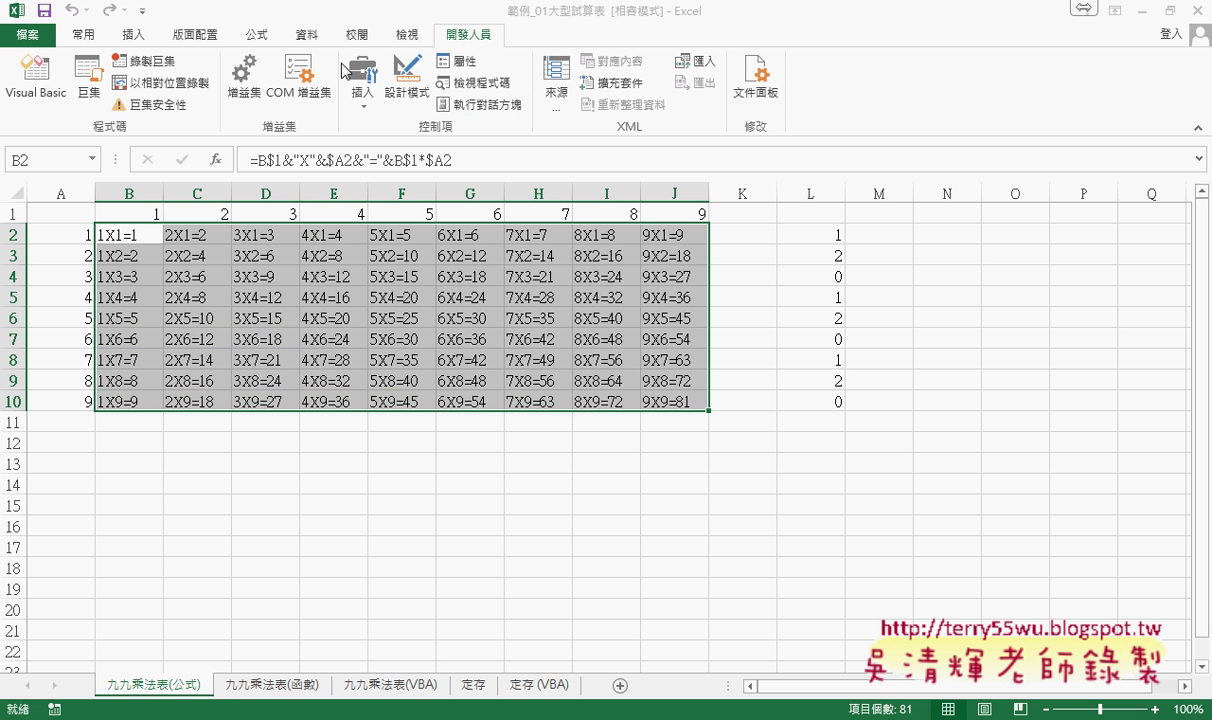
click(88, 35)
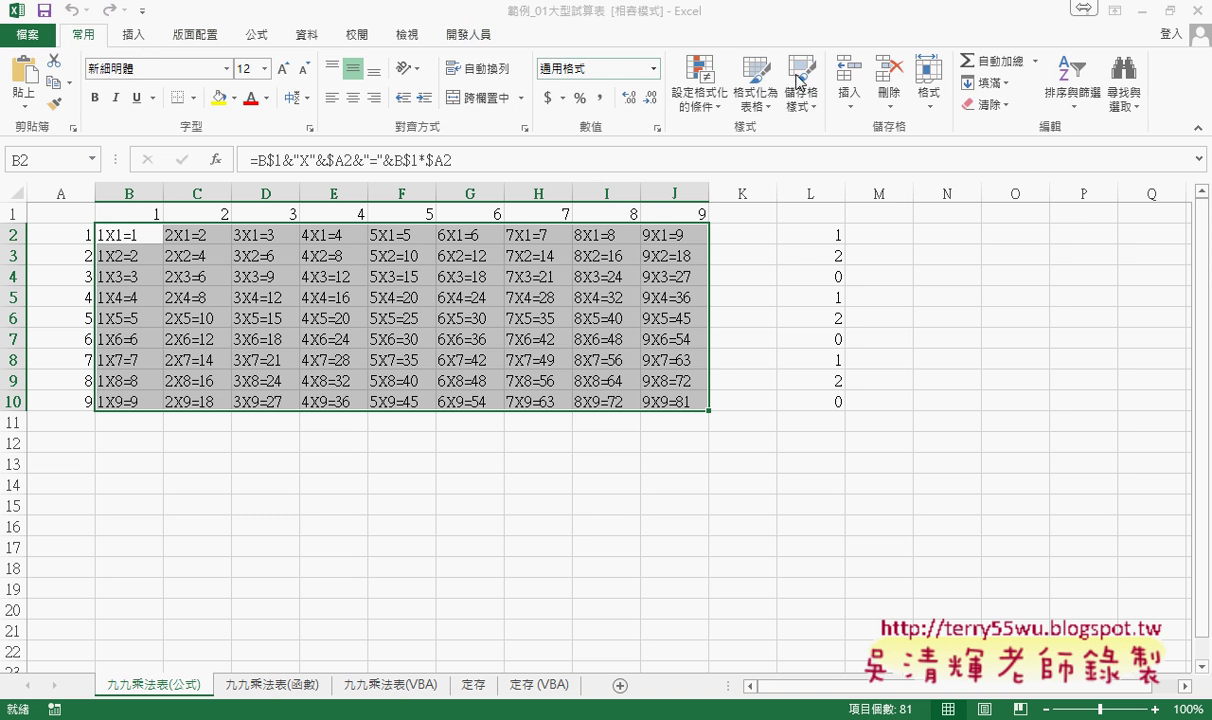
click(700, 80)
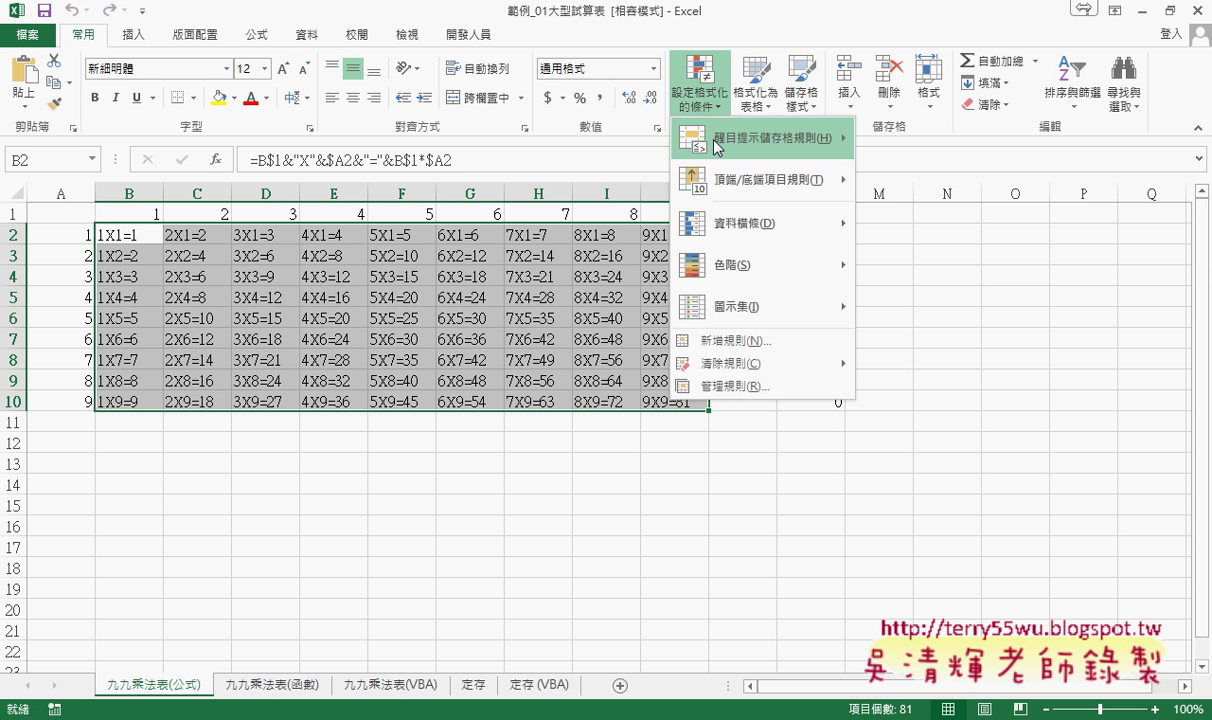
click(745, 345)
drag(771, 143, 851, 185)
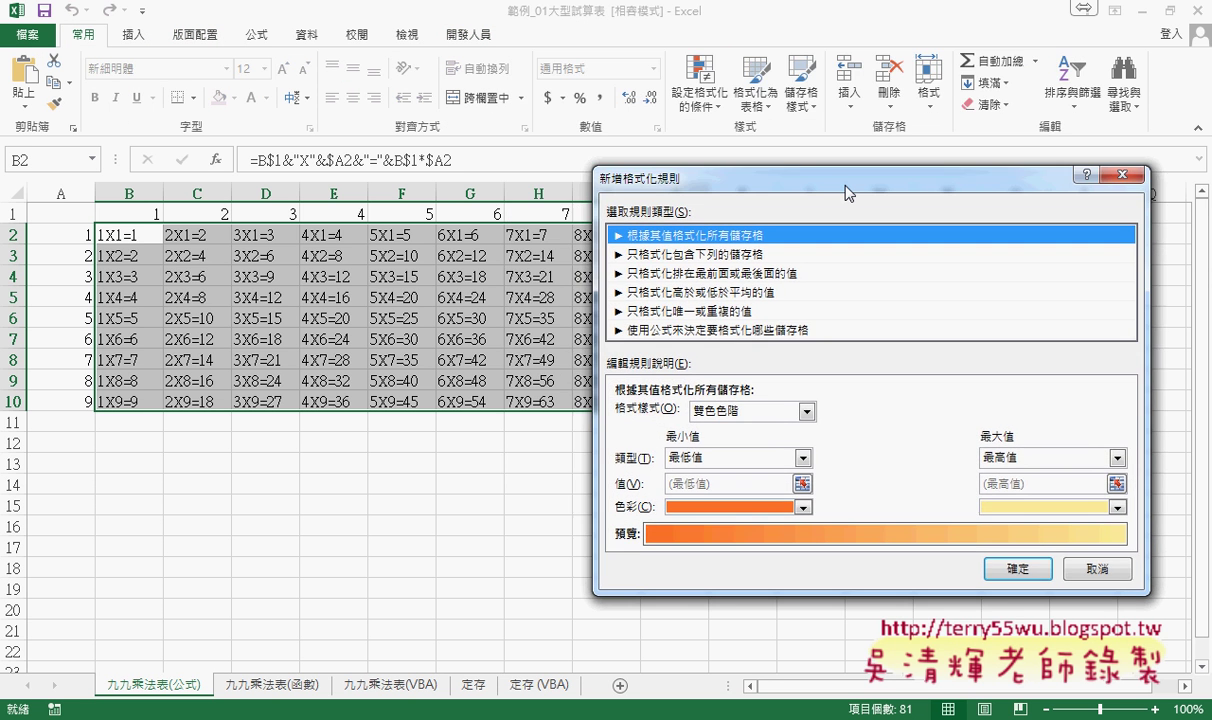
click(652, 336)
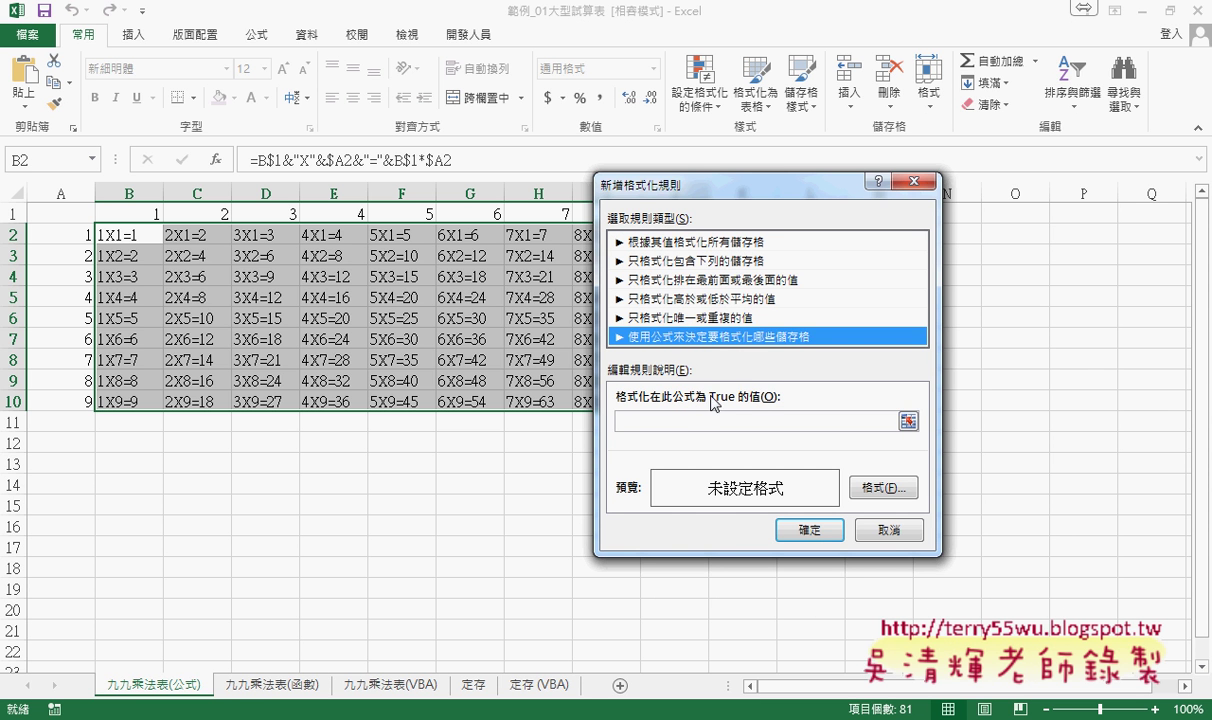
Build the rule formula from B1 and A2, then make the B1 column reference relative (B$1)
click(683, 419)
text(=)
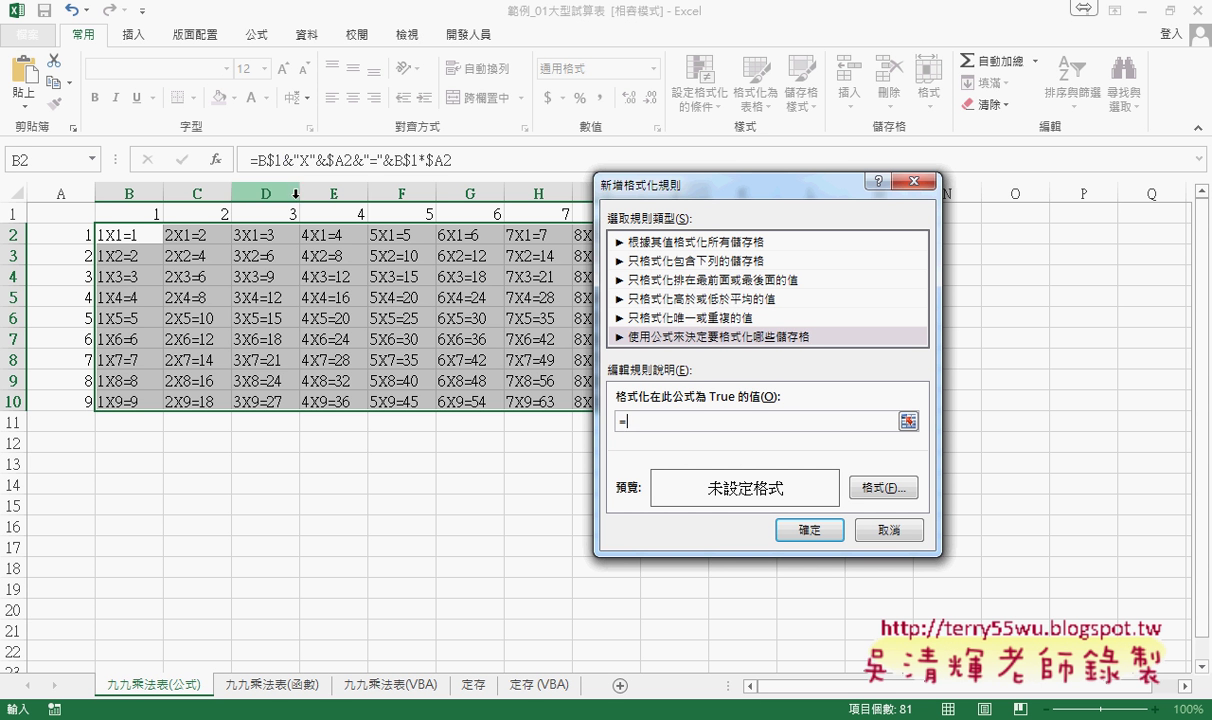
click(143, 214)
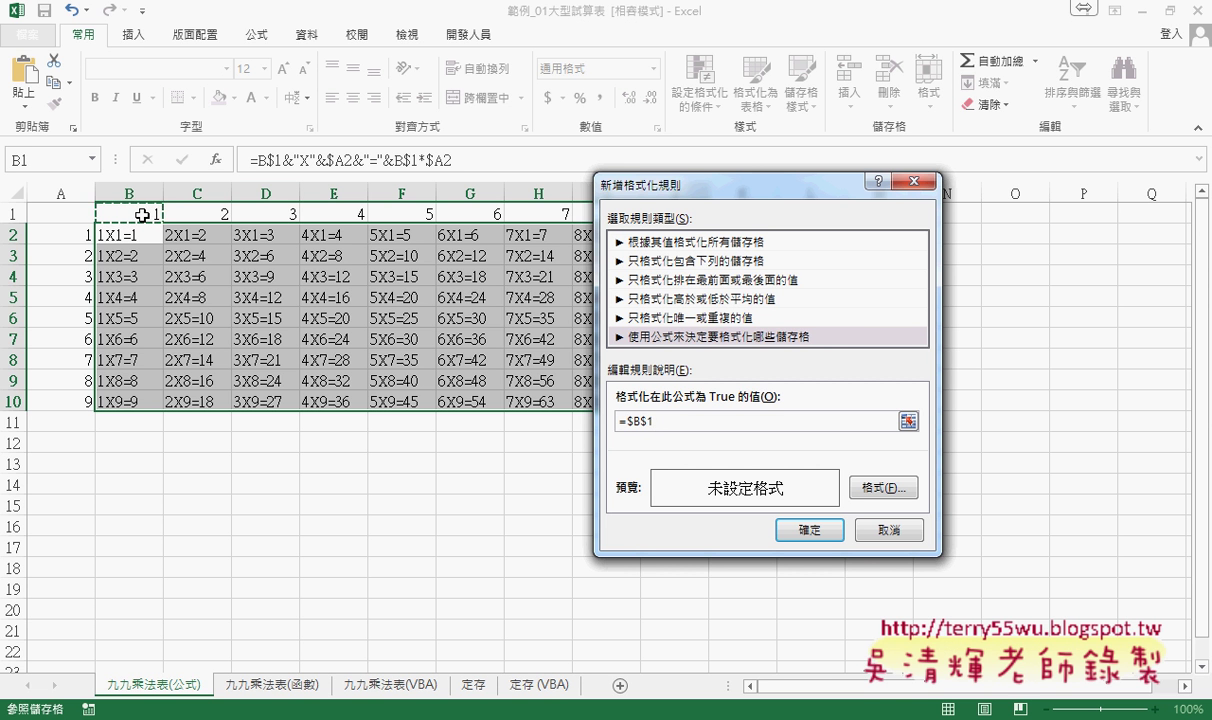
text(=)
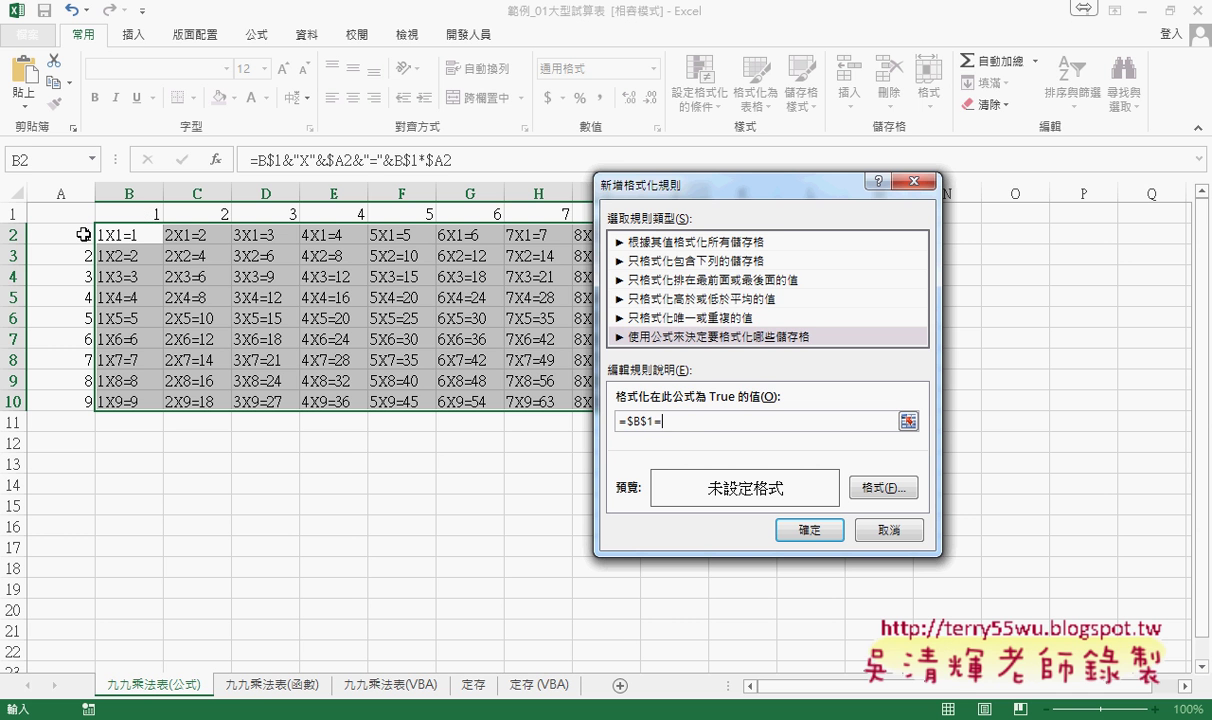
click(86, 233)
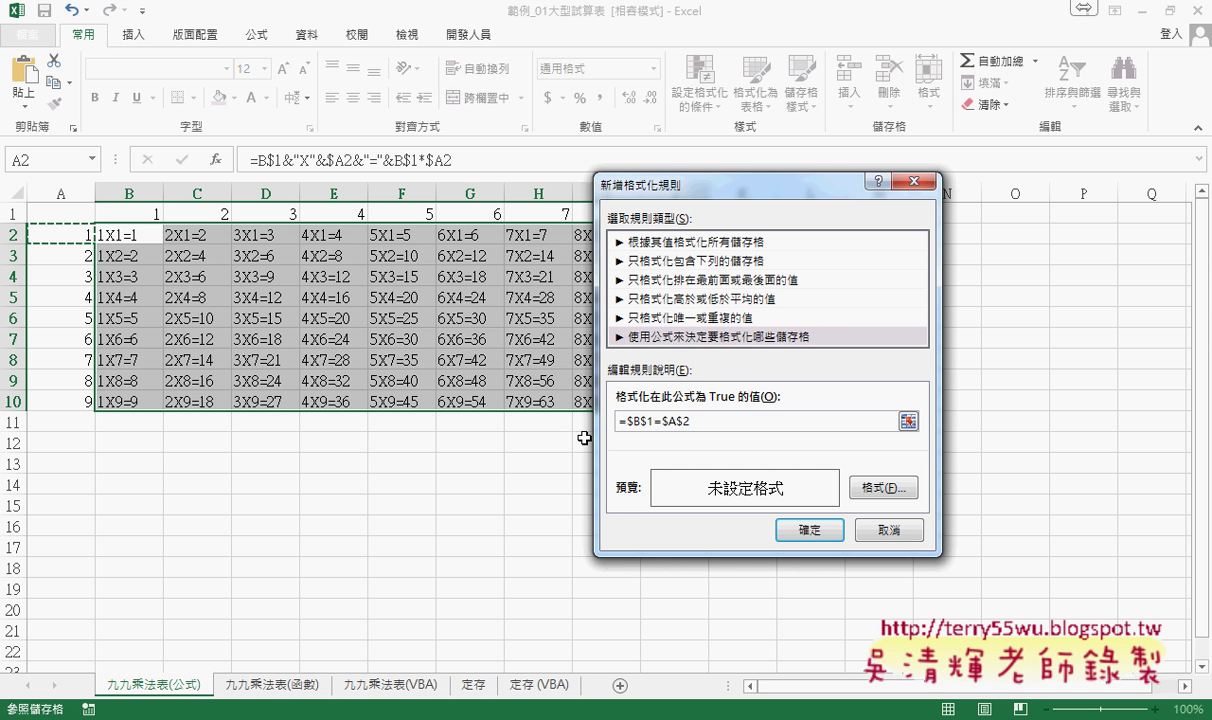
click(627, 421)
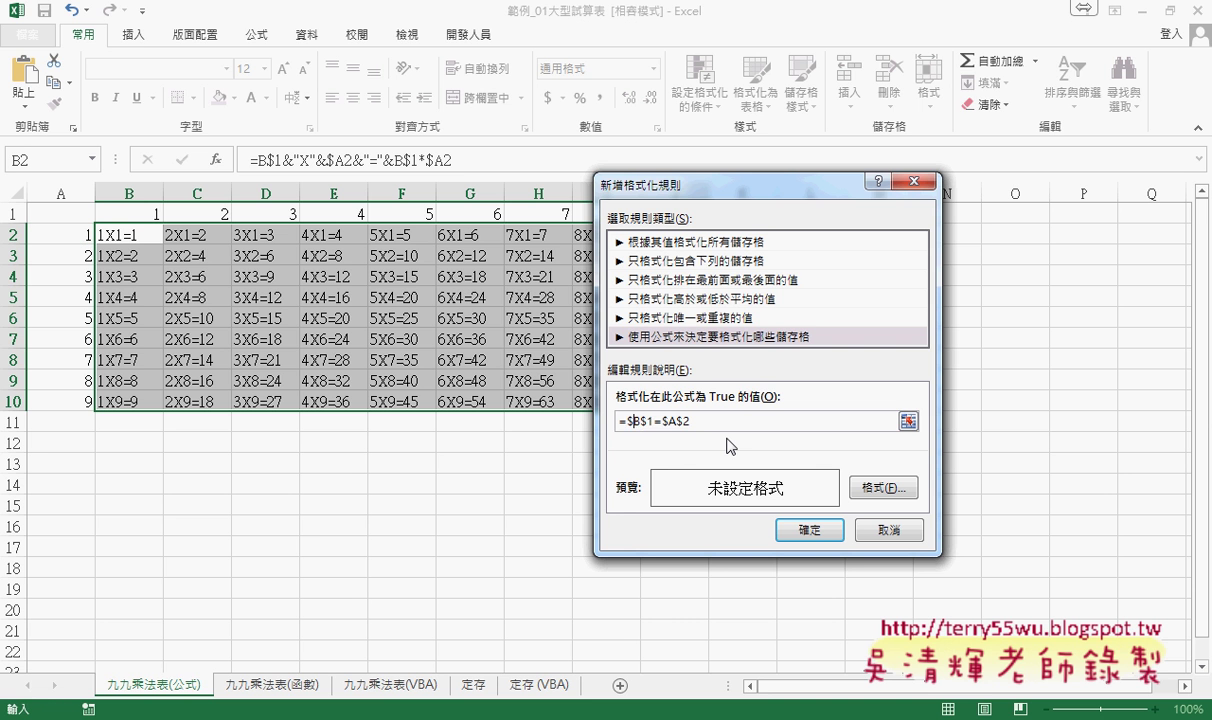
key(BackSpace)
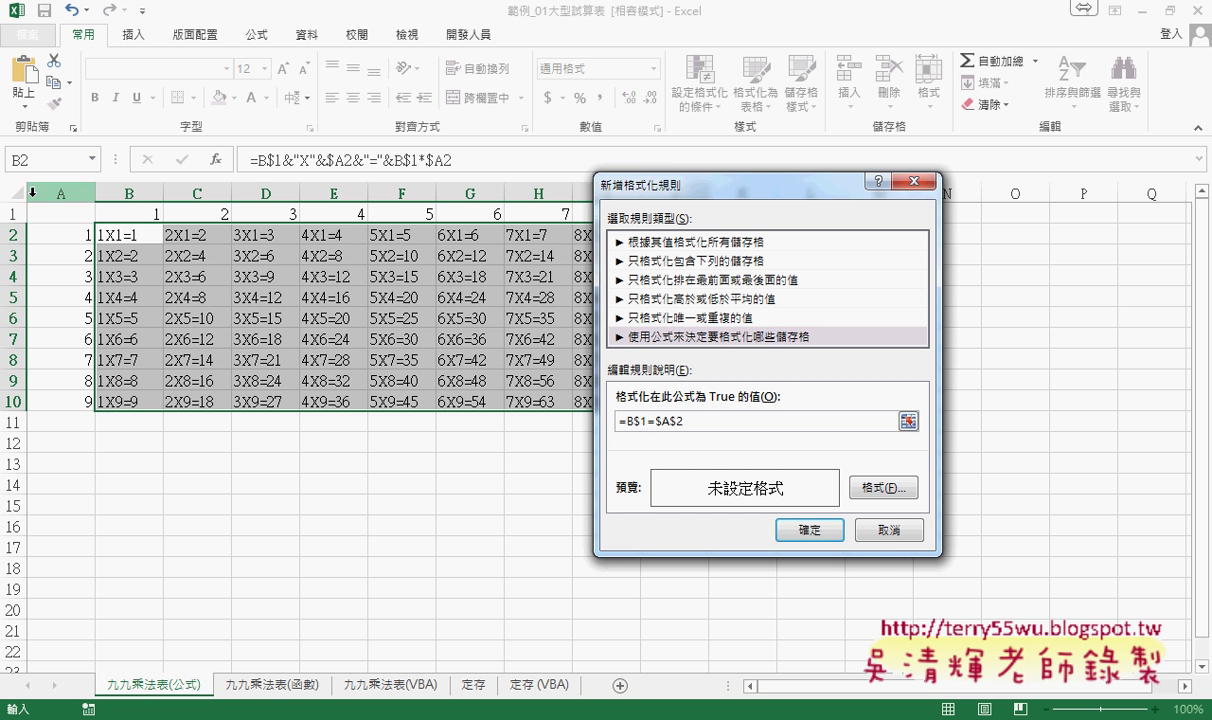
Finish the formula as =B$1=$A2, give matching cells a yellow fill, and apply the rule
click(679, 422)
key(BackSpace)
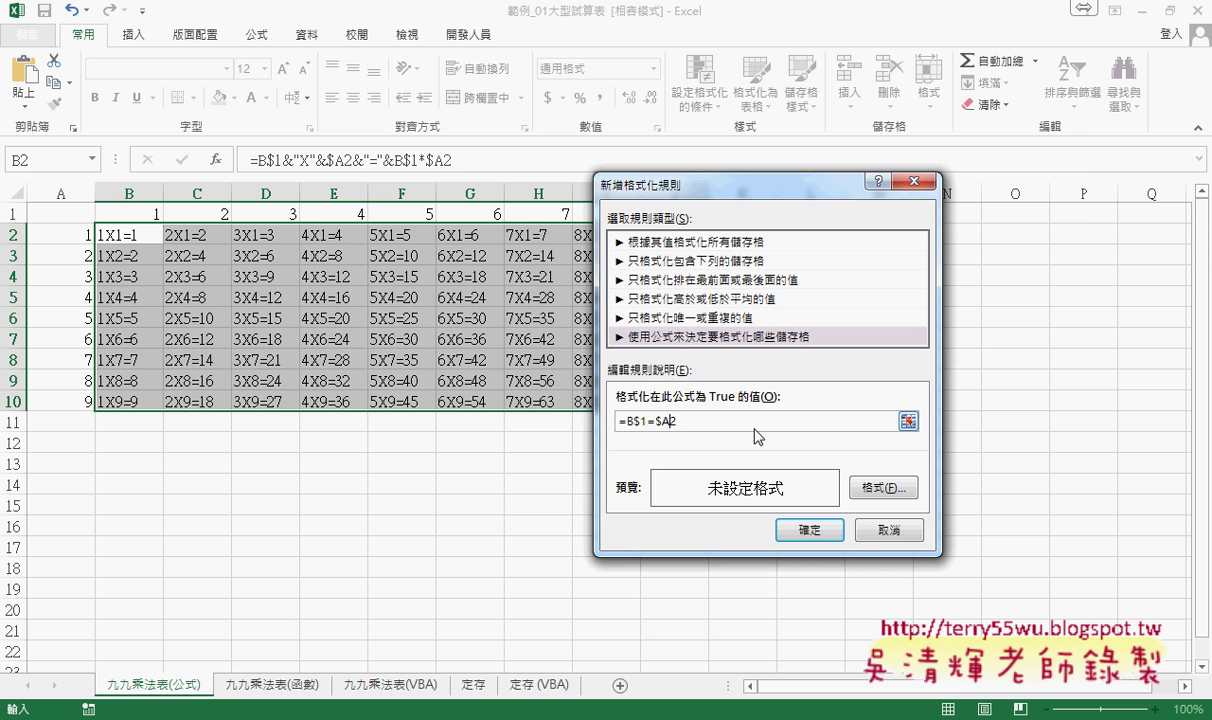
click(862, 488)
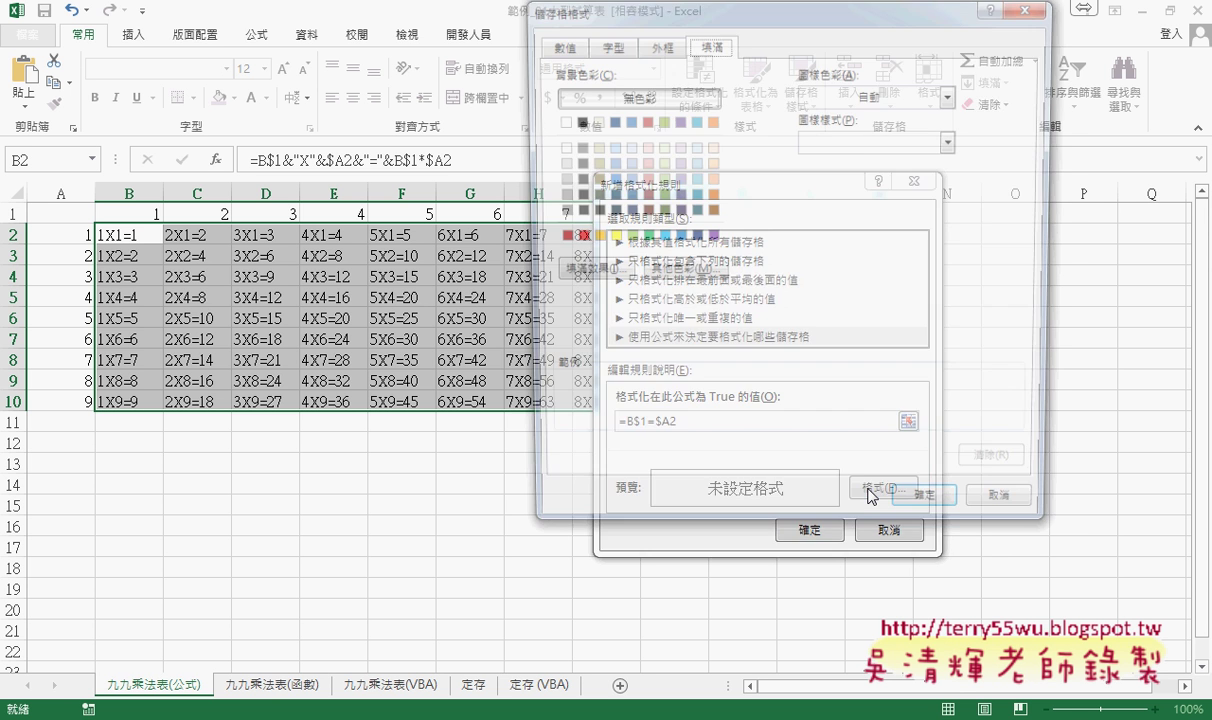
click(605, 238)
click(933, 514)
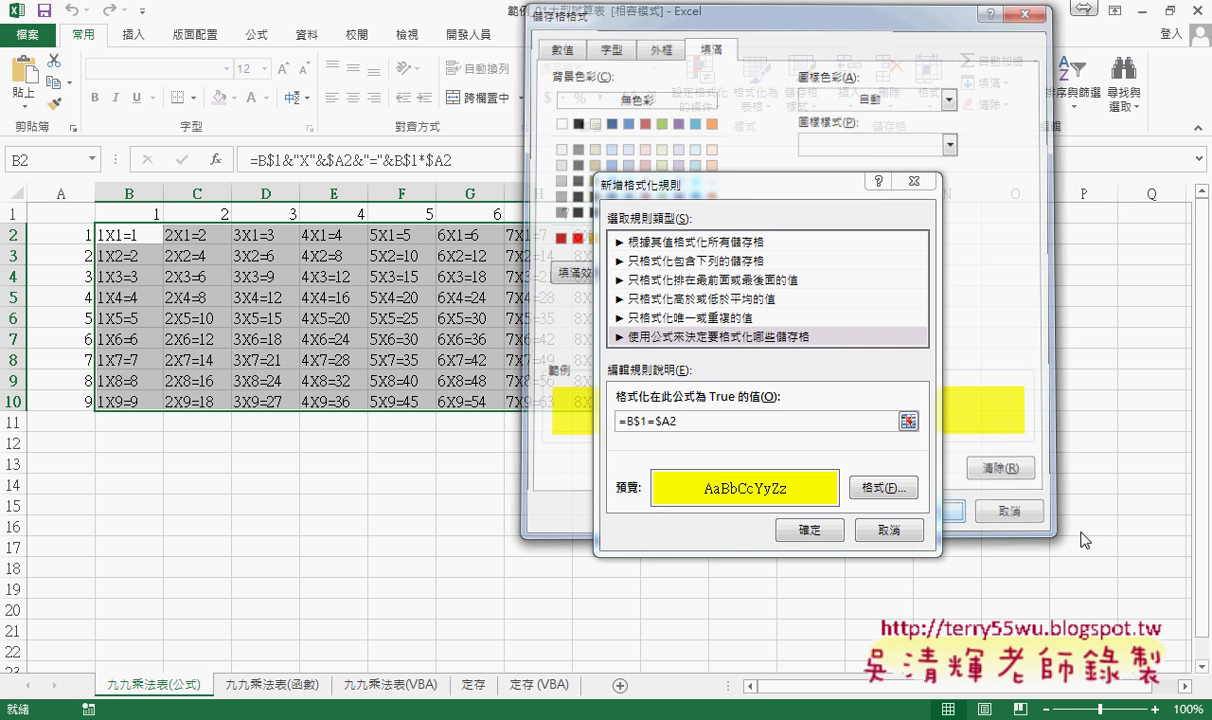
click(805, 531)
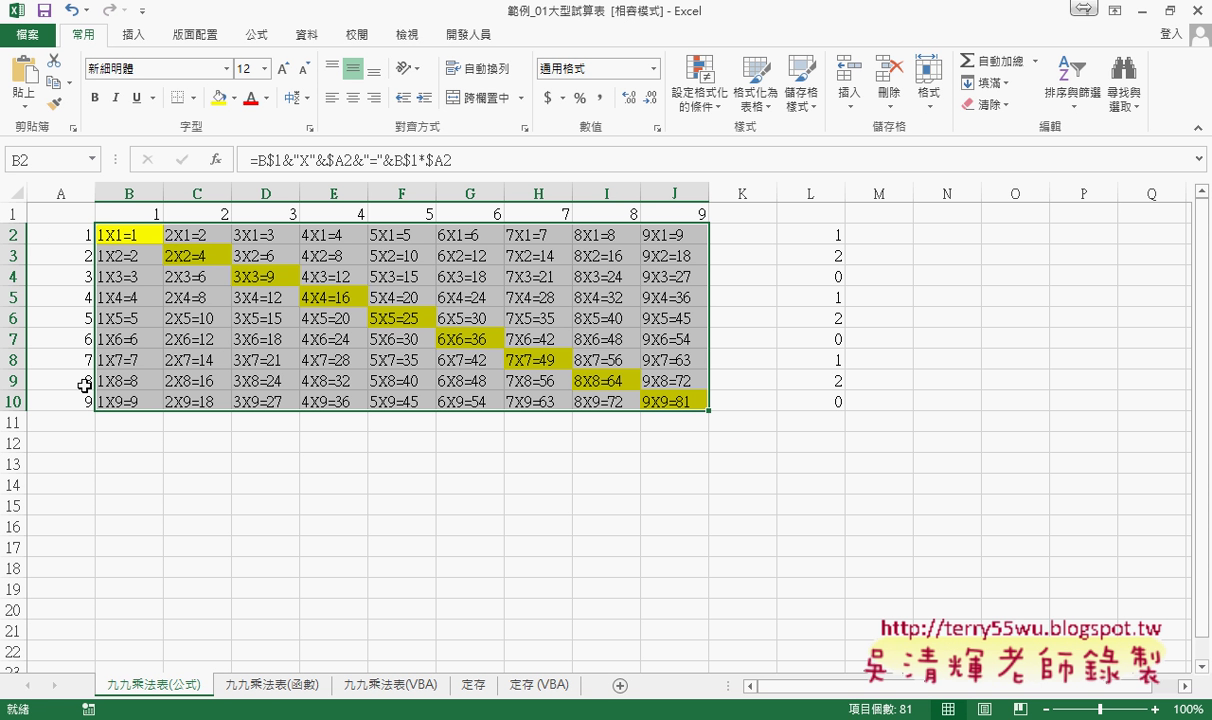
Start another new formula-based conditional formatting rule for the table
click(700, 85)
click(735, 341)
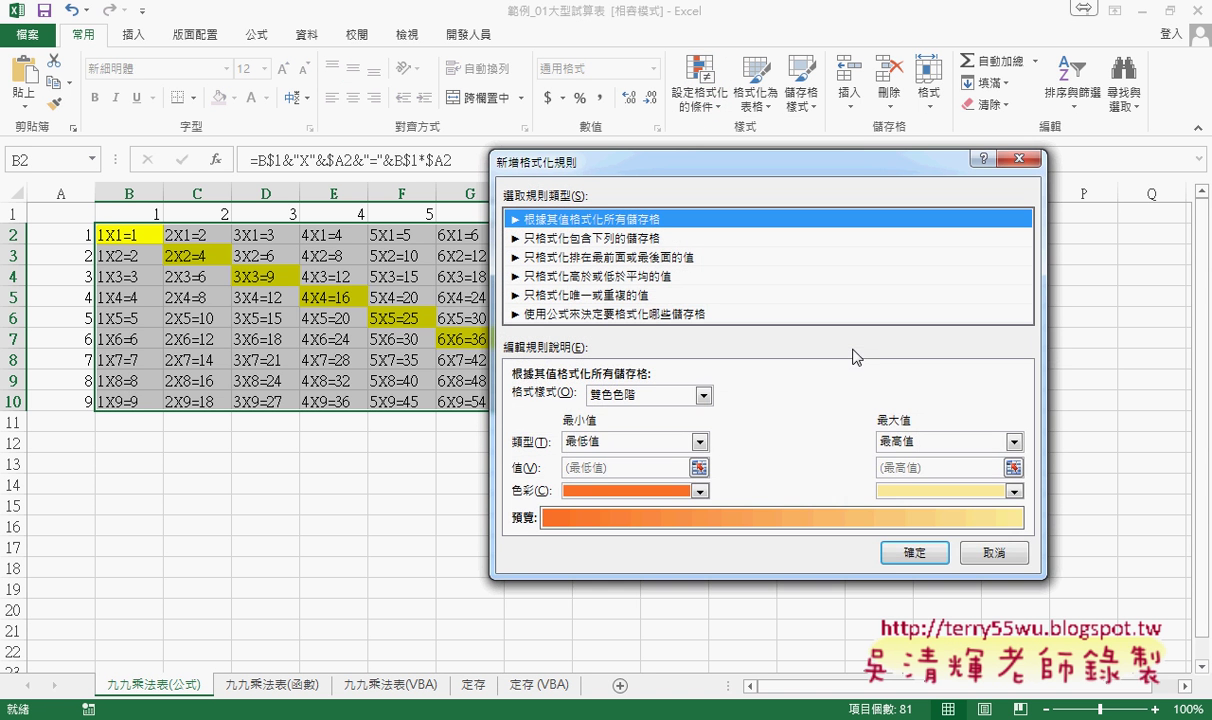
click(612, 313)
click(575, 397)
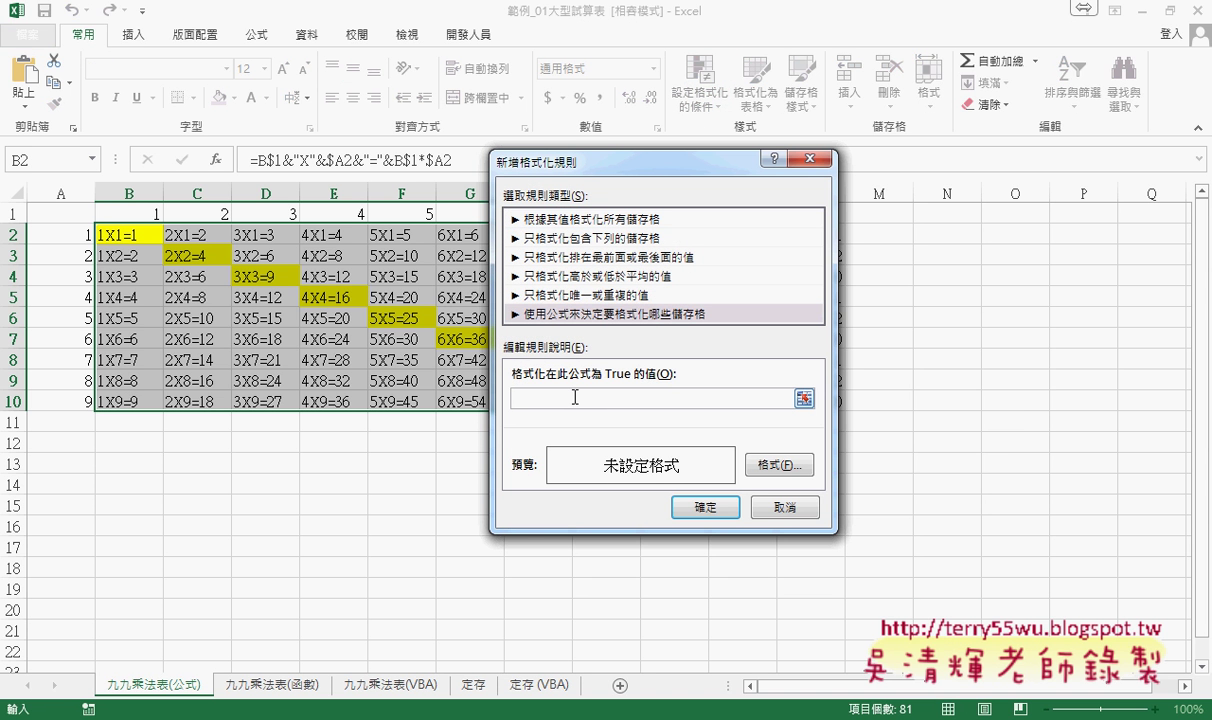
text(=)
Enter the sum formula =B$1+$A2 using B1 and A2, removing the extra $ signs
click(150, 213)
text(+)
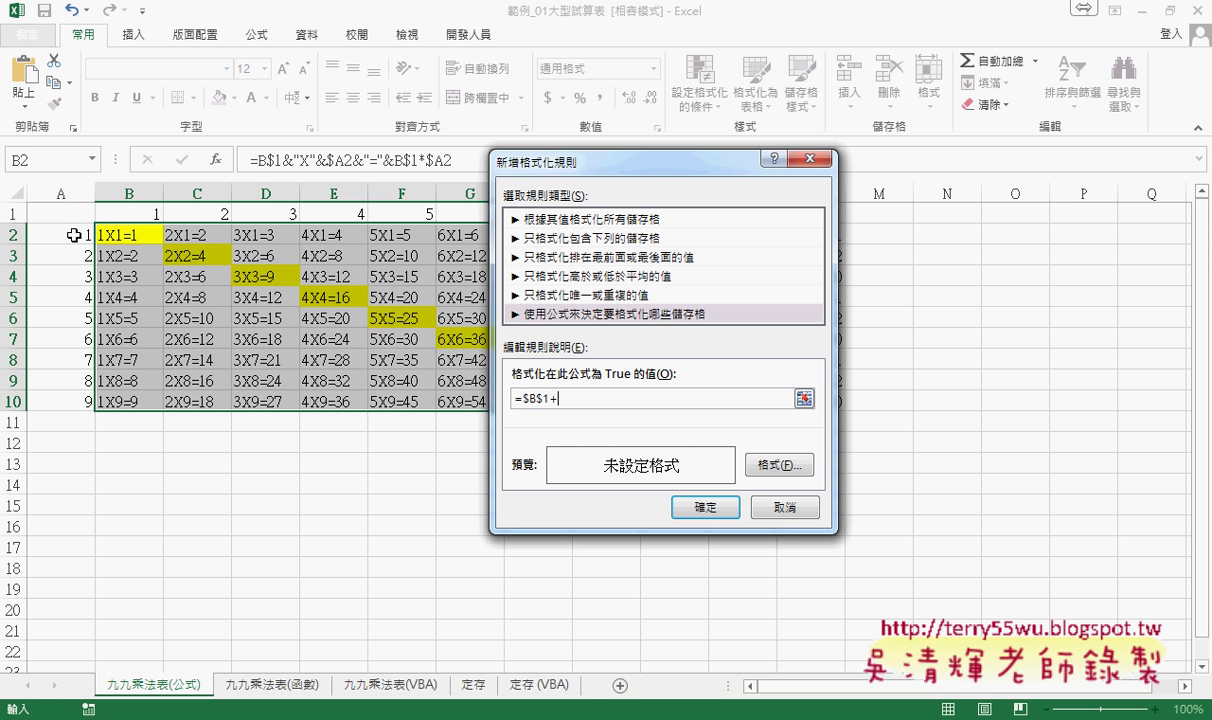
click(72, 233)
click(635, 399)
key(BackSpace)
click(597, 400)
key(BackSpace)
Complete the formula as =B$1+$A2=10, apply a yellow fill, and deselect the table
click(603, 393)
text(=10)
click(779, 465)
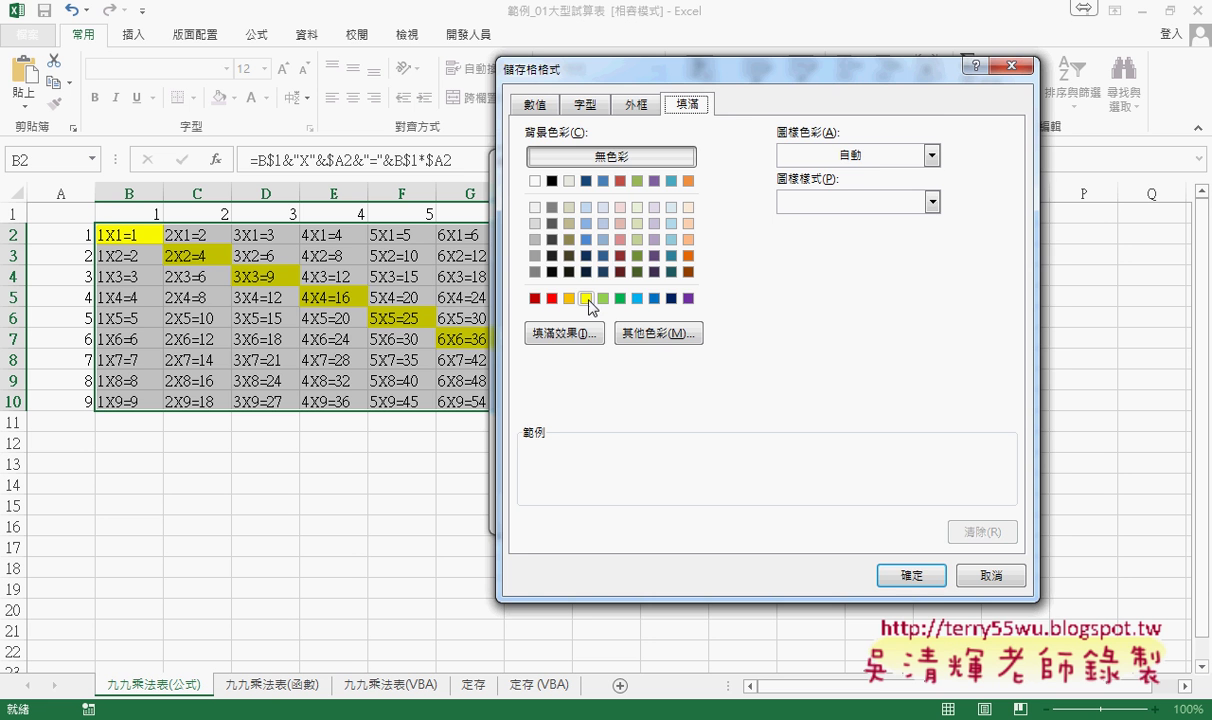
click(586, 298)
click(895, 573)
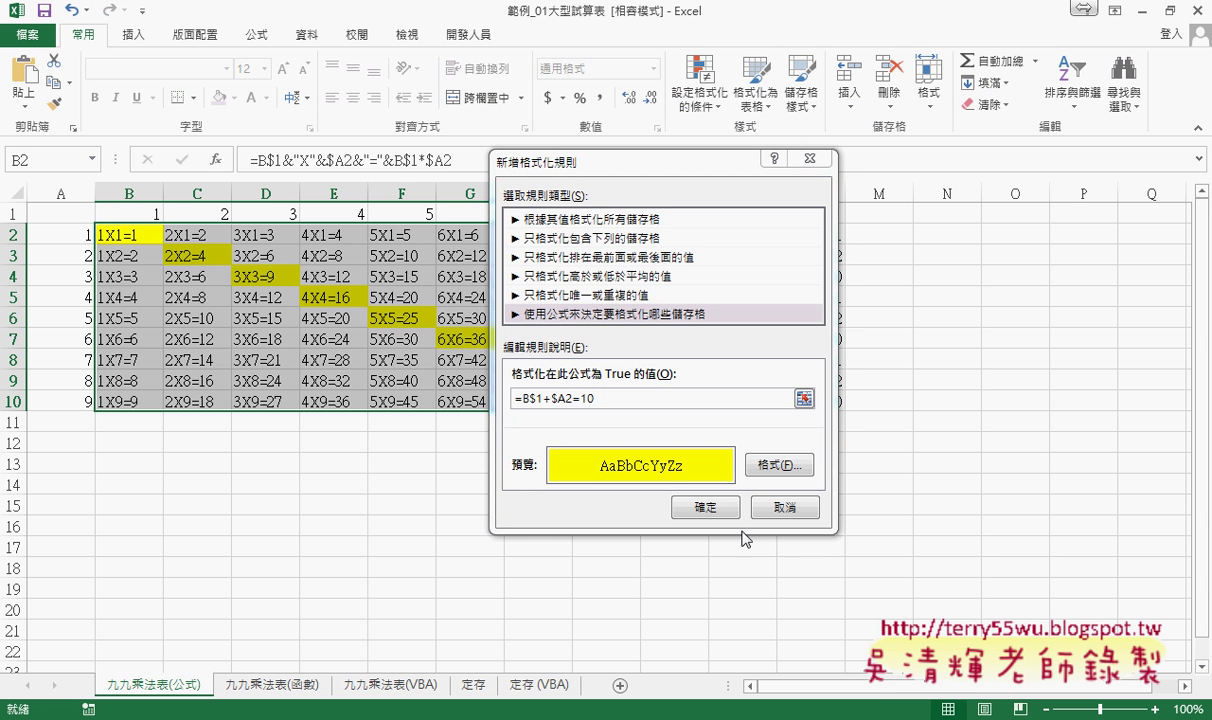
click(700, 506)
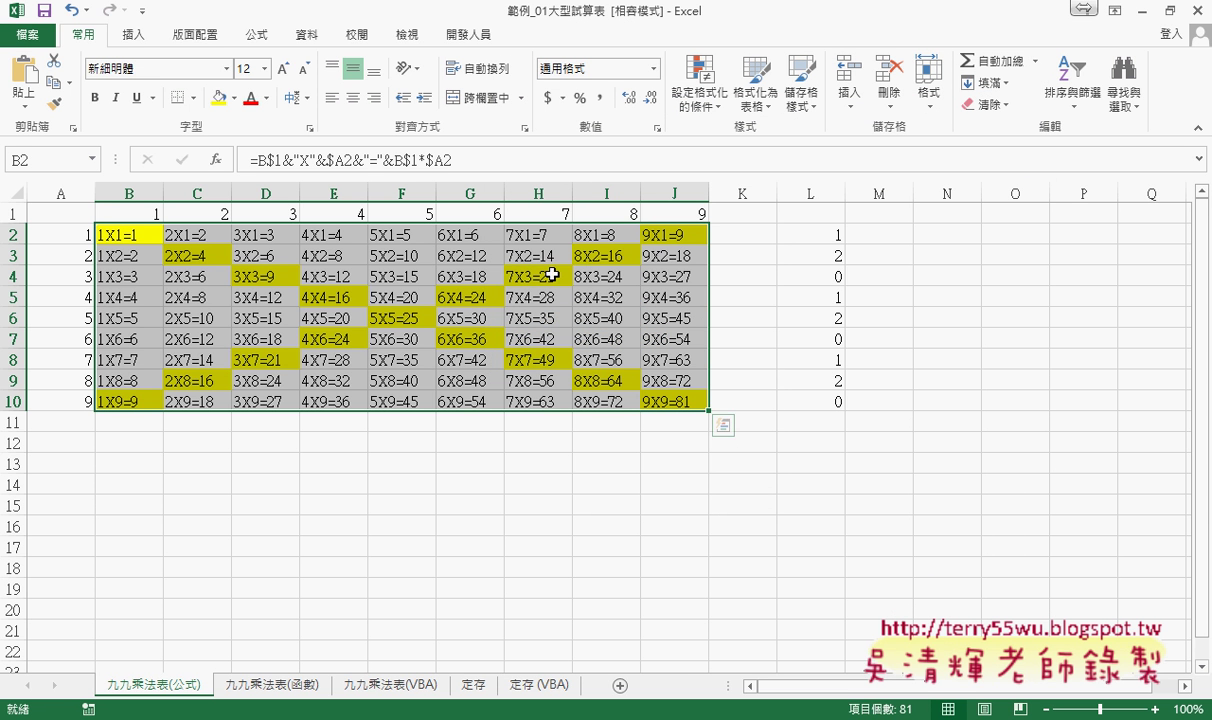
click(782, 574)
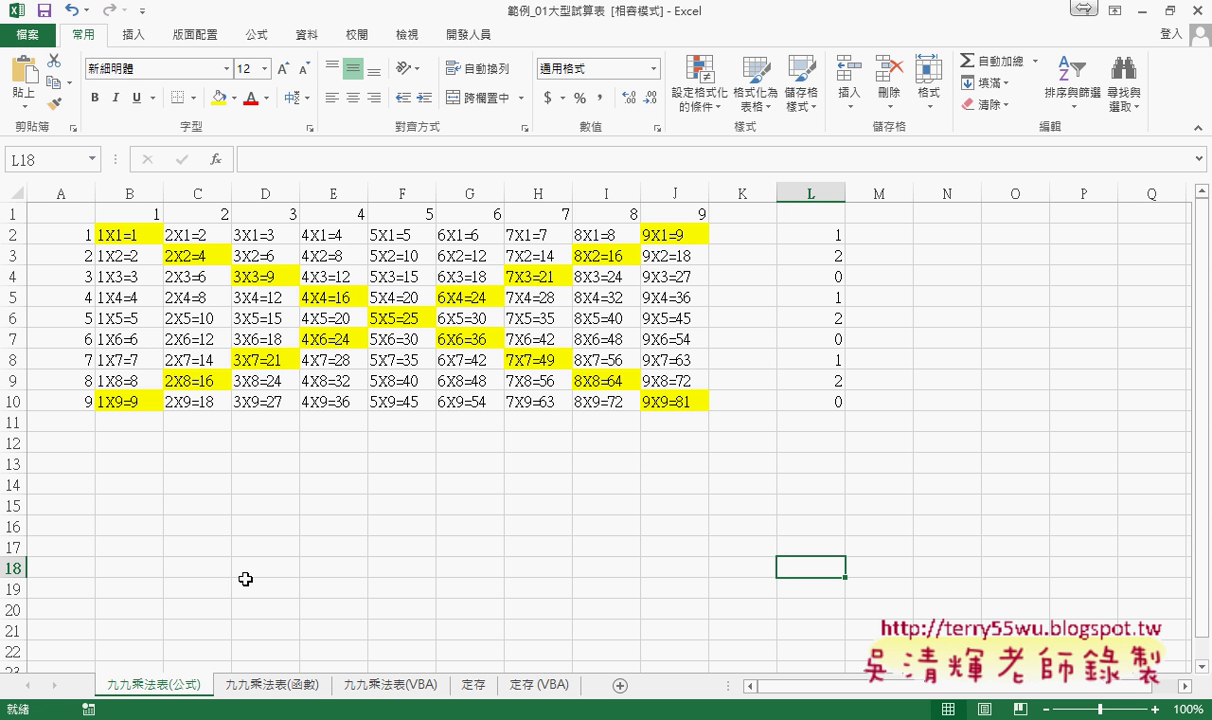
On the 九九乘法表(VBA) sheet, clear and rebuild the multiplication table with its macro buttons
click(411, 690)
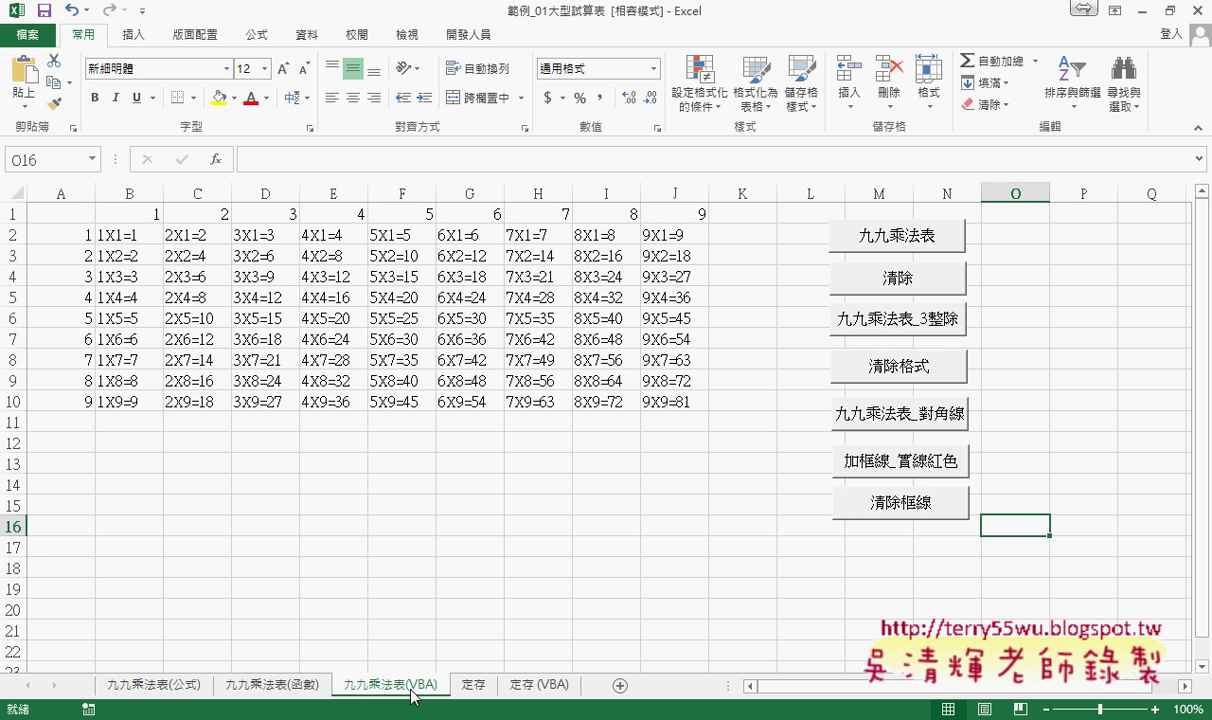
click(182, 690)
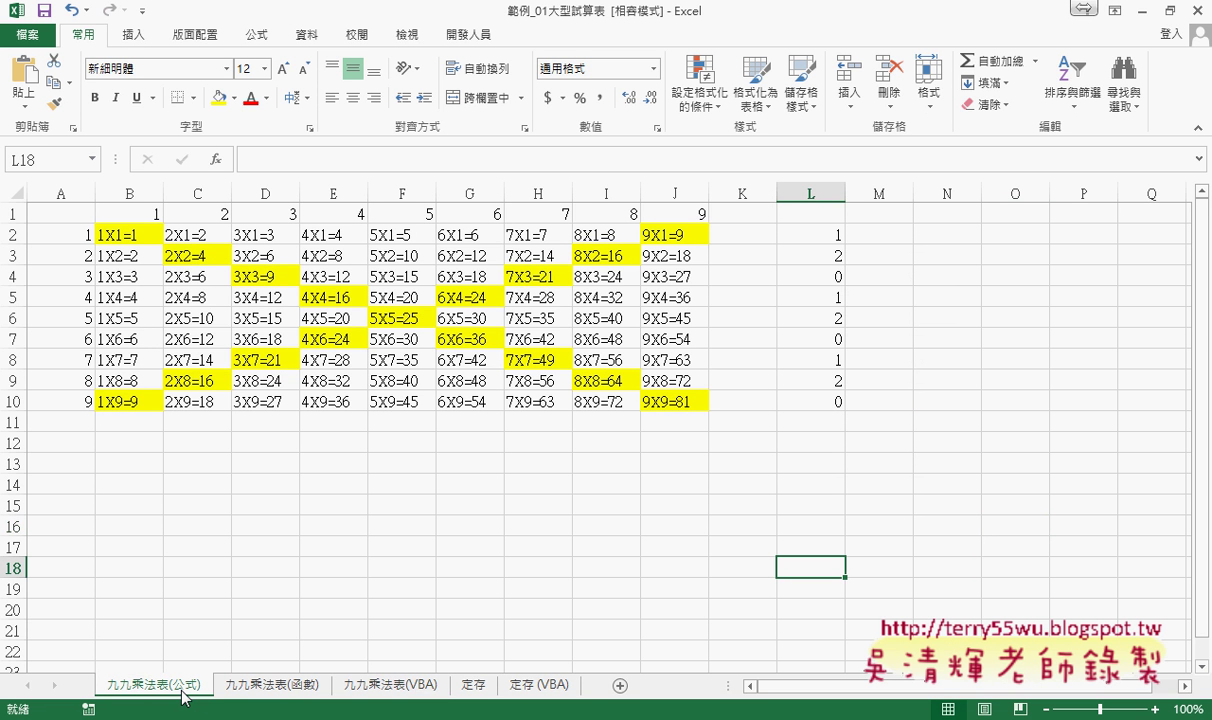
click(398, 690)
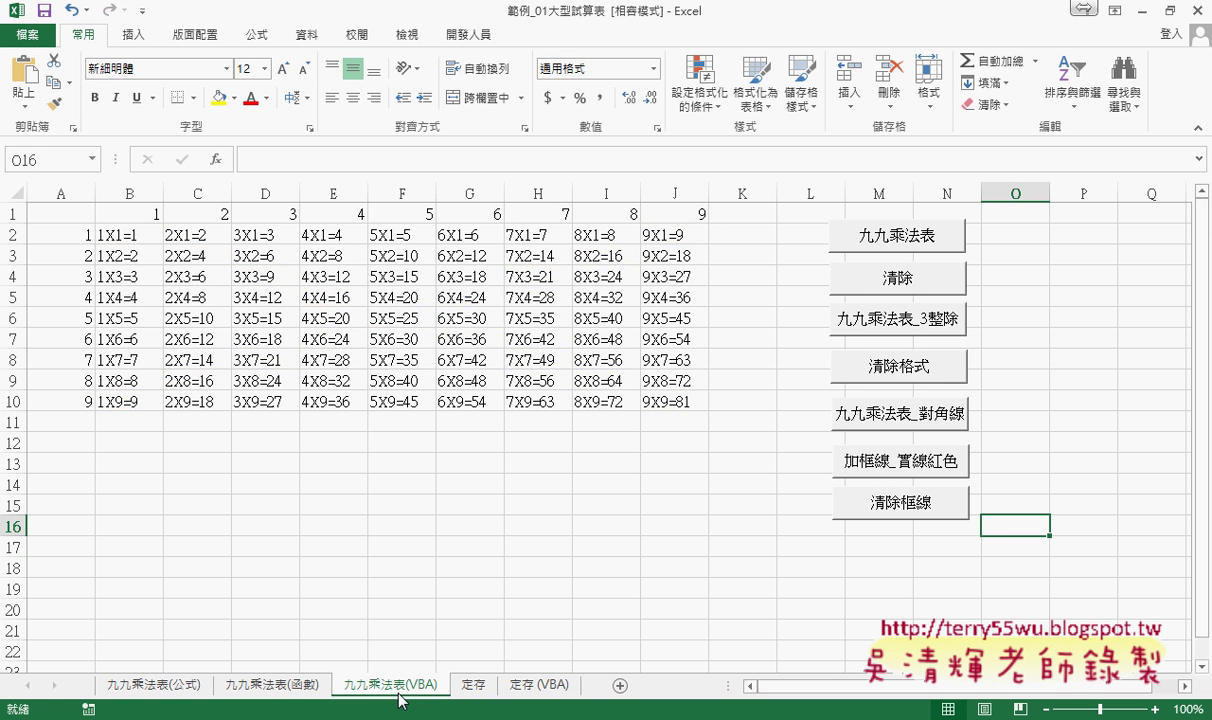
click(862, 276)
click(870, 245)
Run the macros highlighting every third row, then both diagonals, clearing each afterwards
click(925, 322)
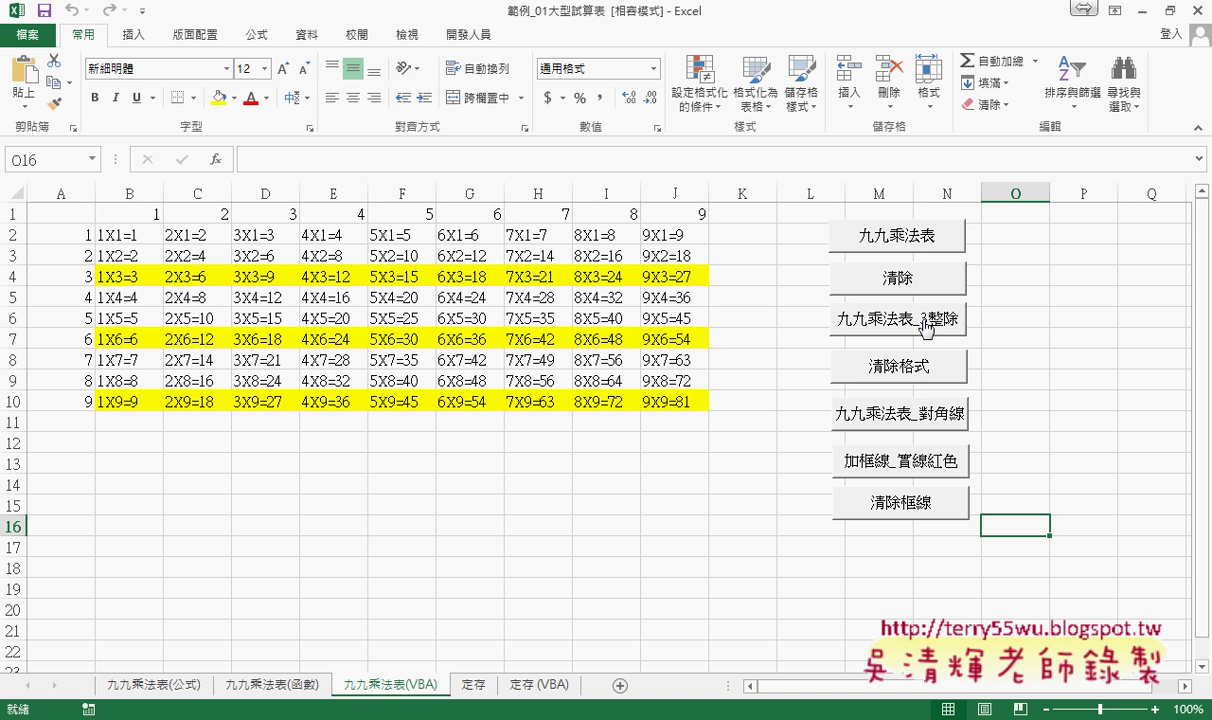
click(918, 372)
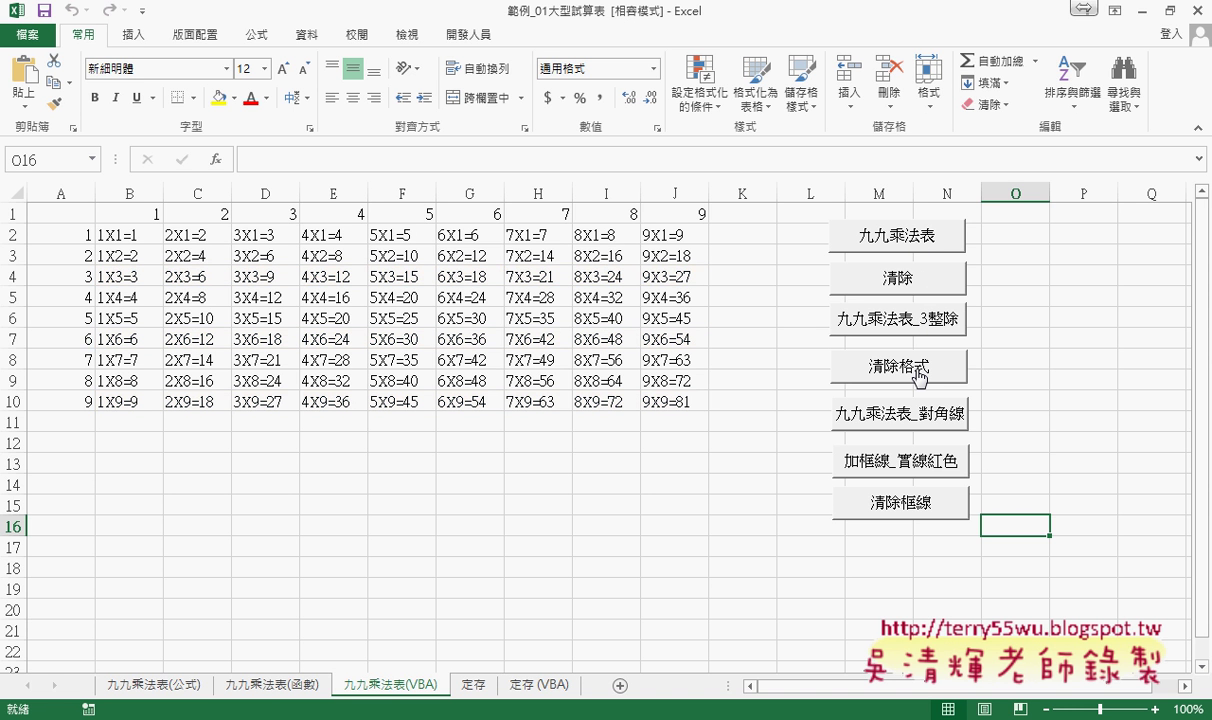
click(913, 420)
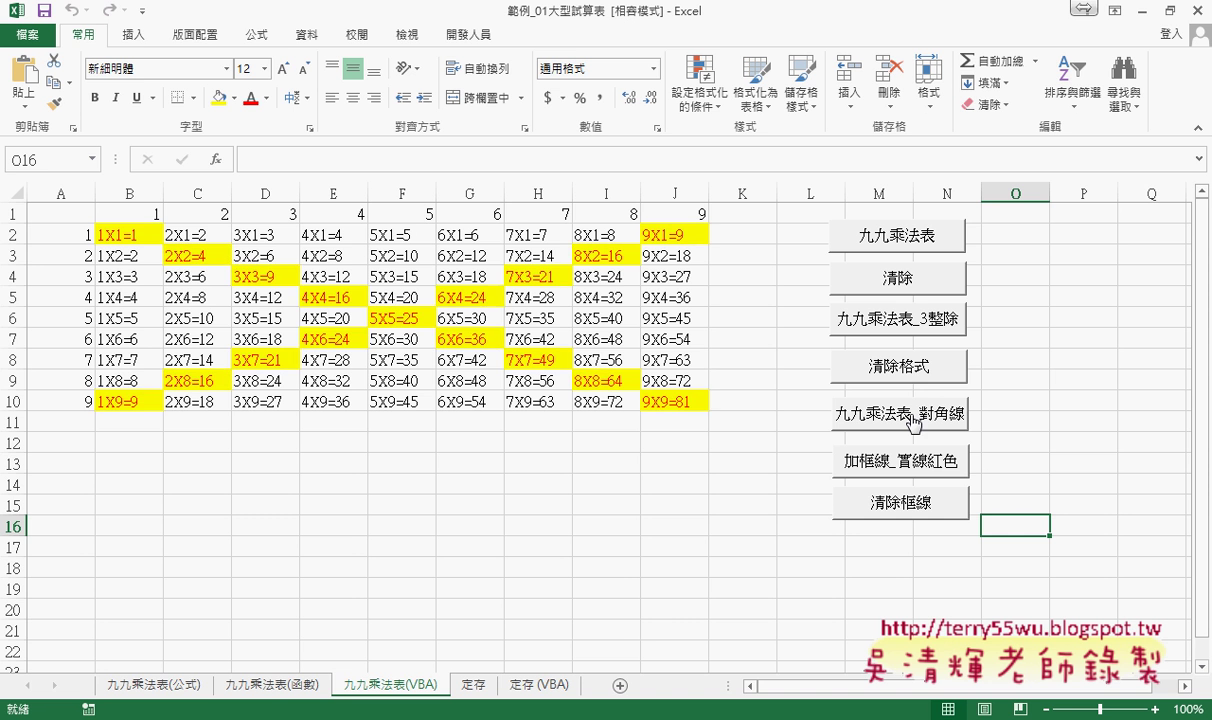
click(918, 370)
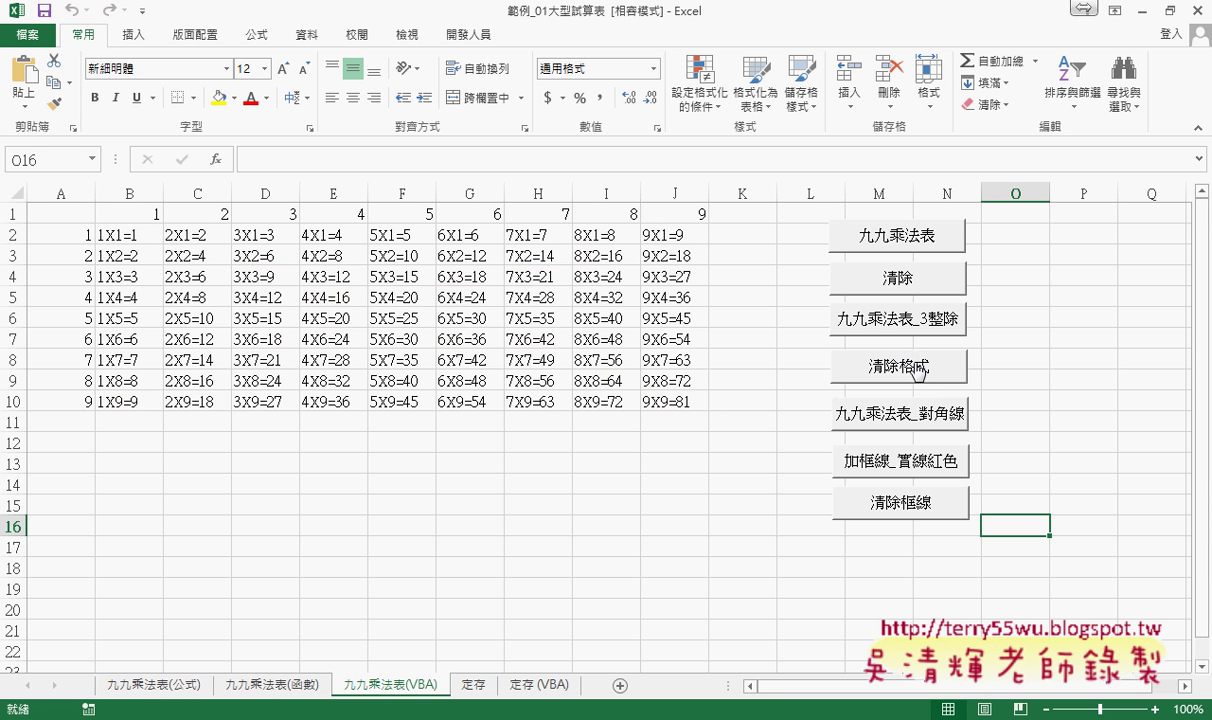
Add red solid borders to the table and remove them, twice
click(921, 466)
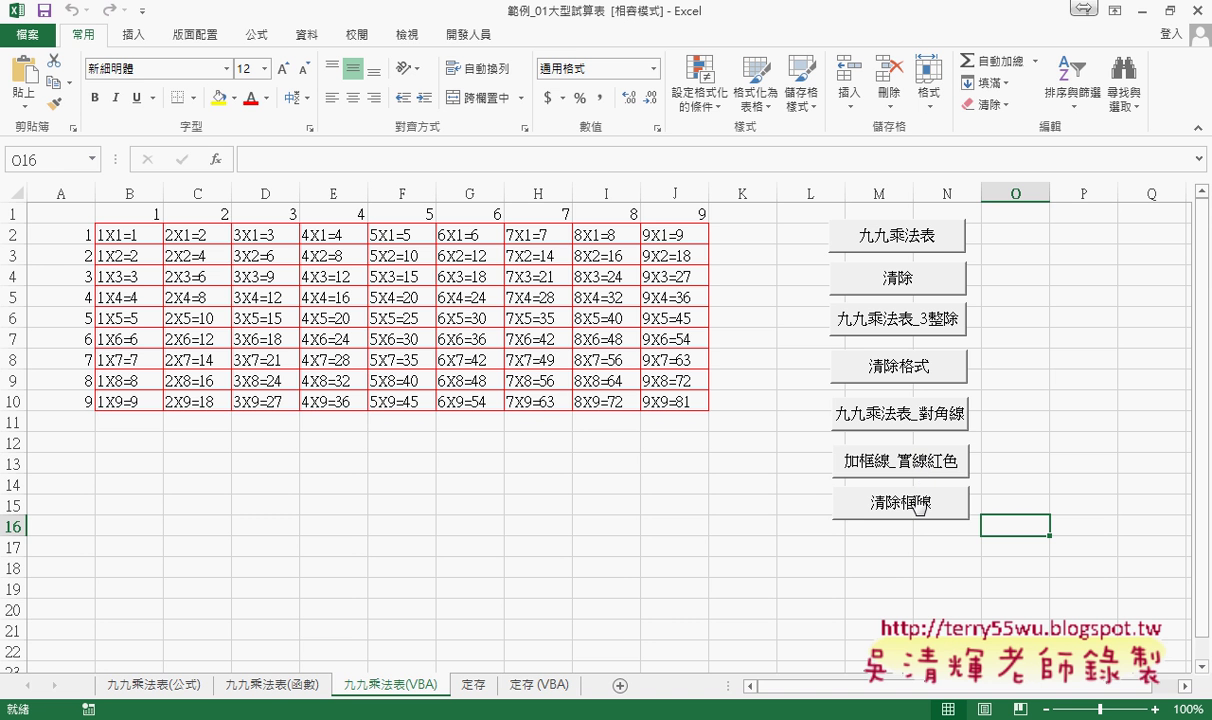
click(918, 505)
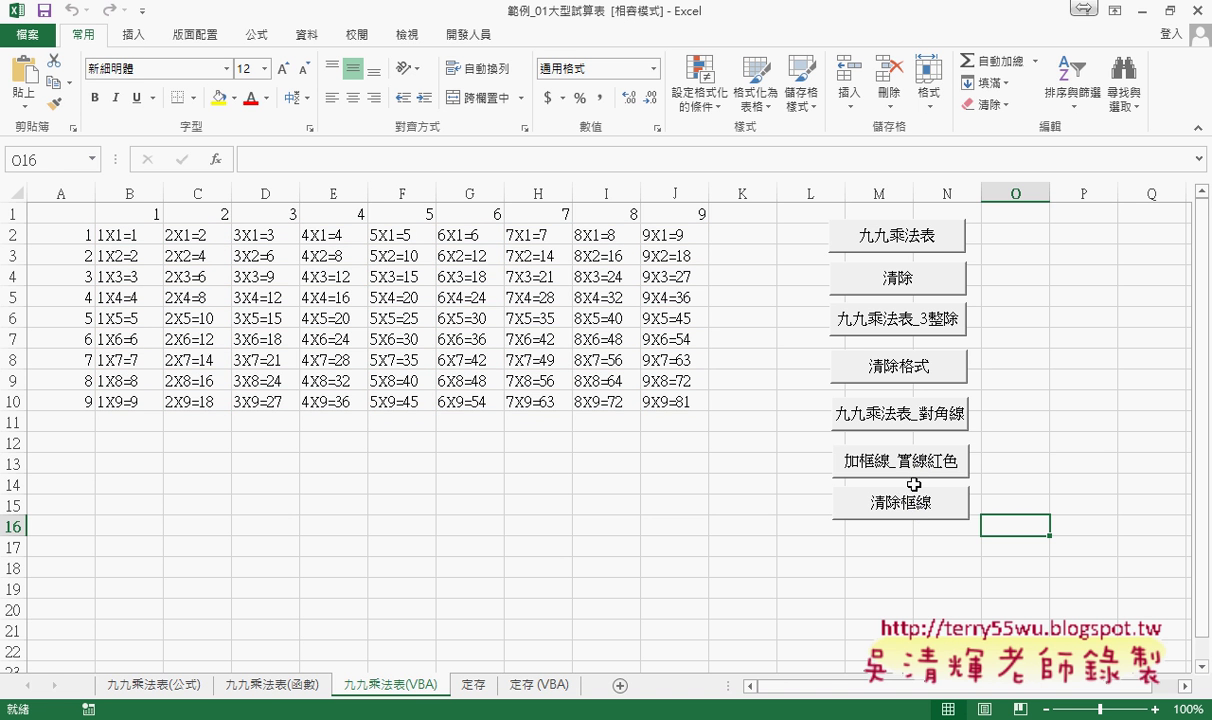
click(866, 460)
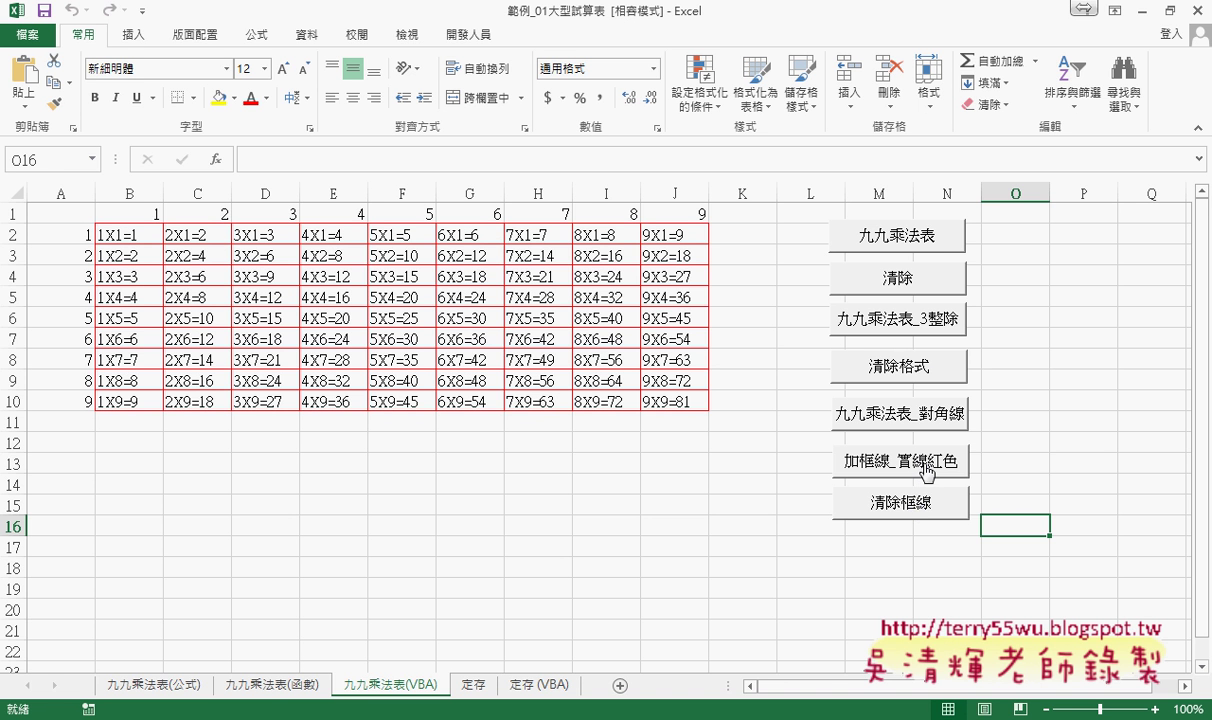
click(922, 503)
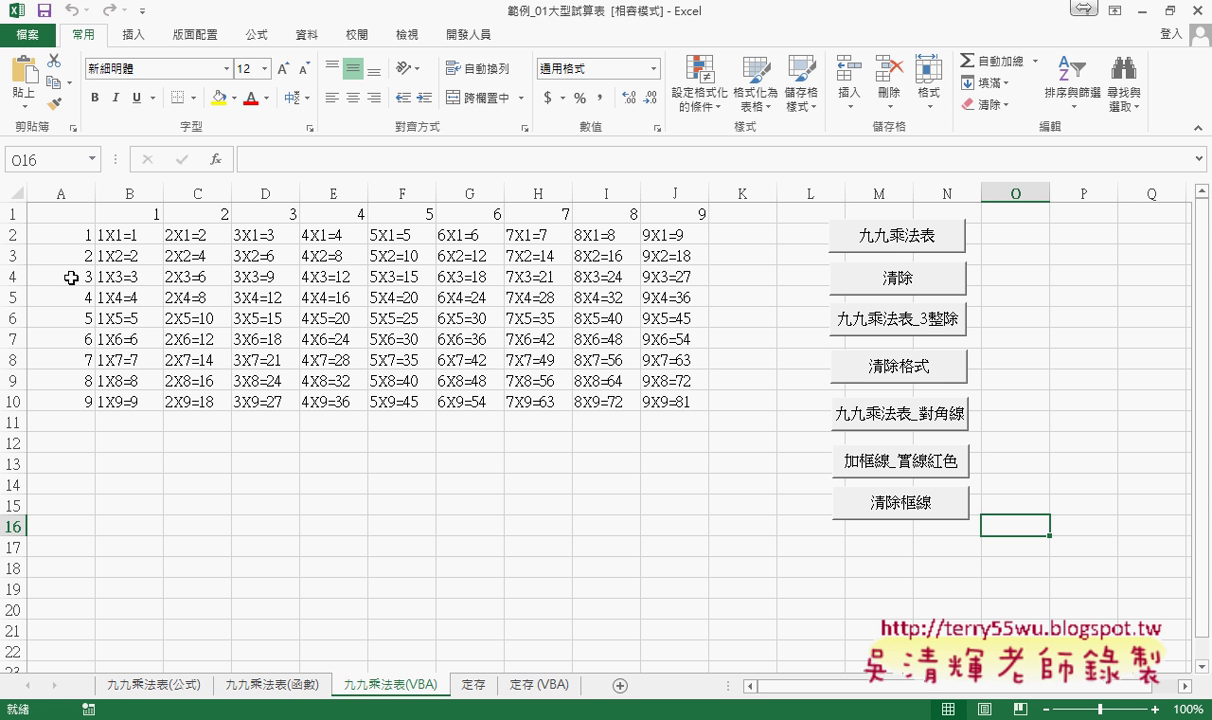
Open the 九九乘法表_3整除 button's macro code via 指定巨集 and review its every-third-row If block
right_click(888, 319)
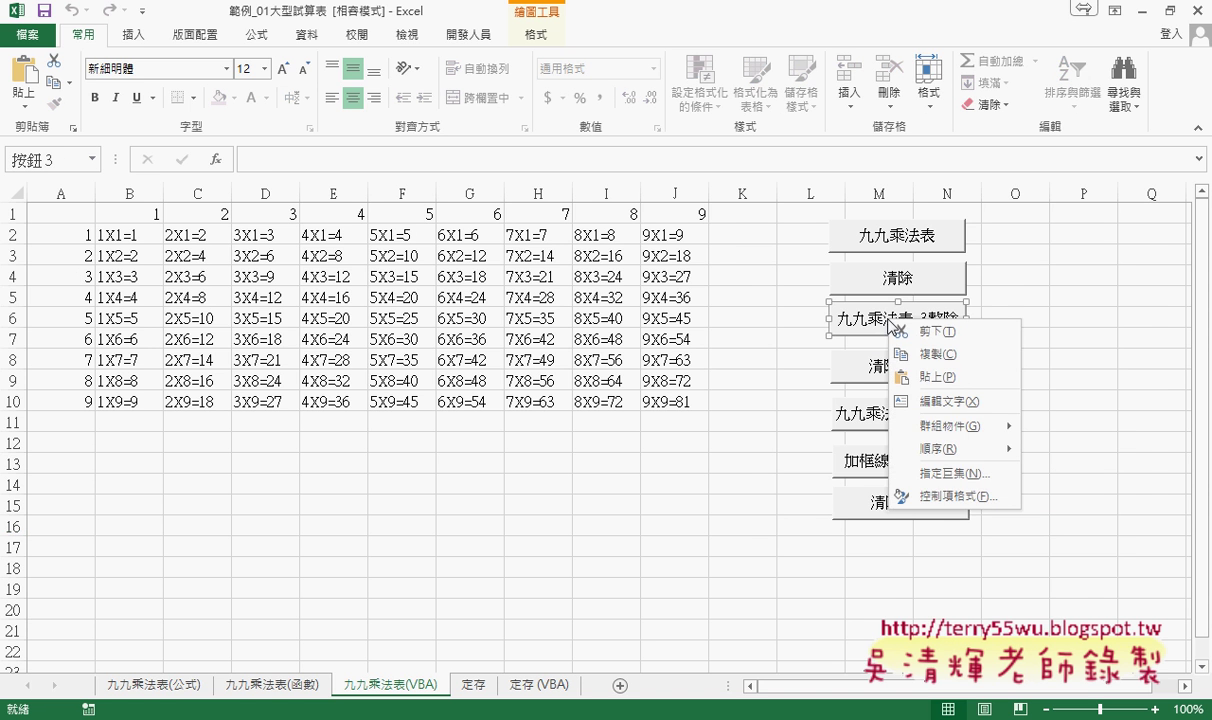
click(955, 475)
click(1100, 325)
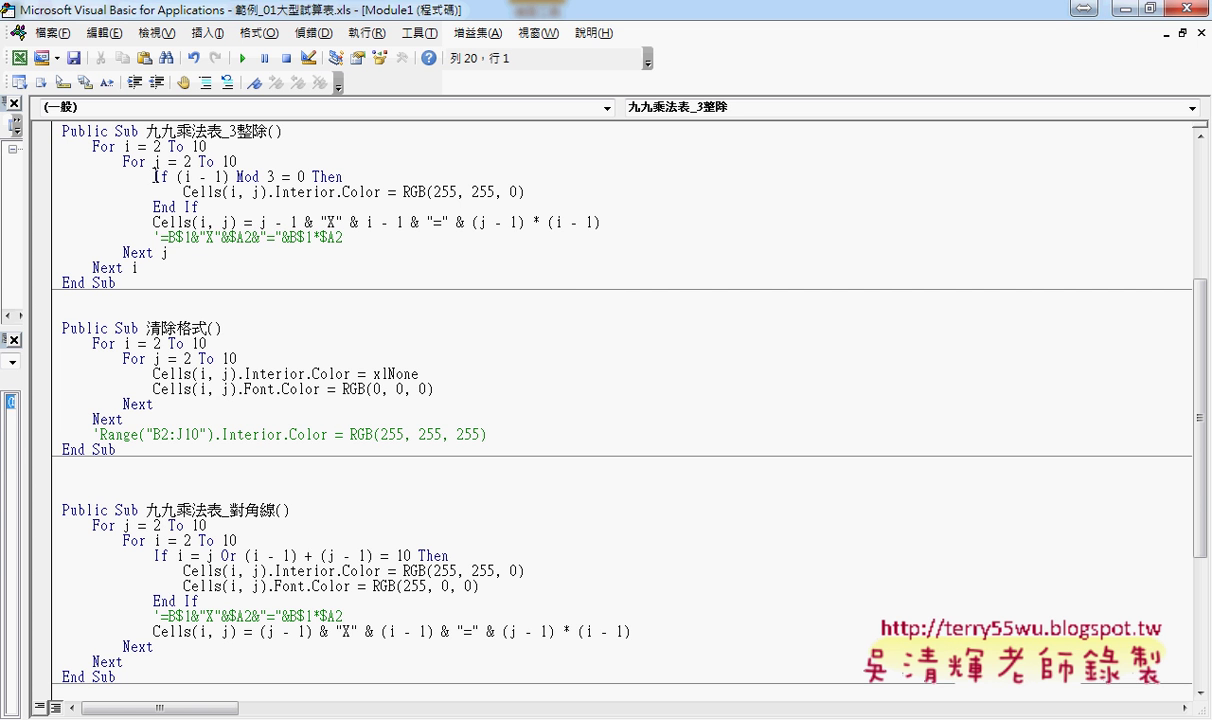
drag(152, 221, 638, 226)
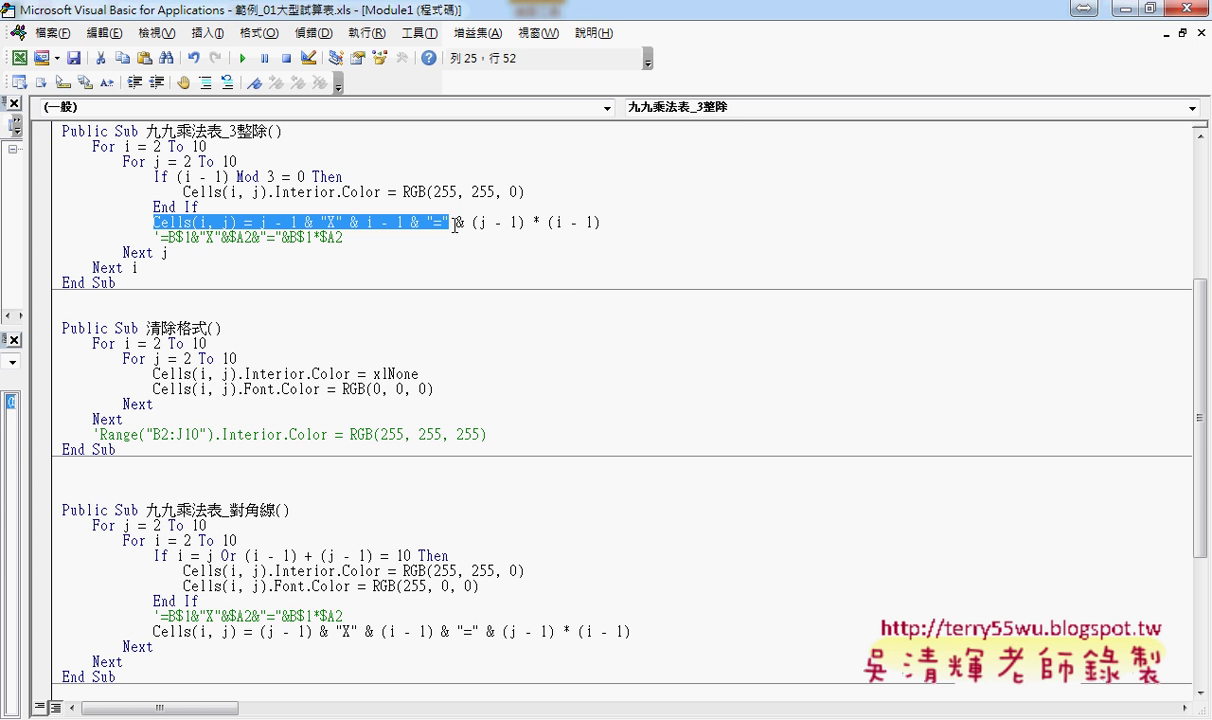
drag(50, 206, 52, 183)
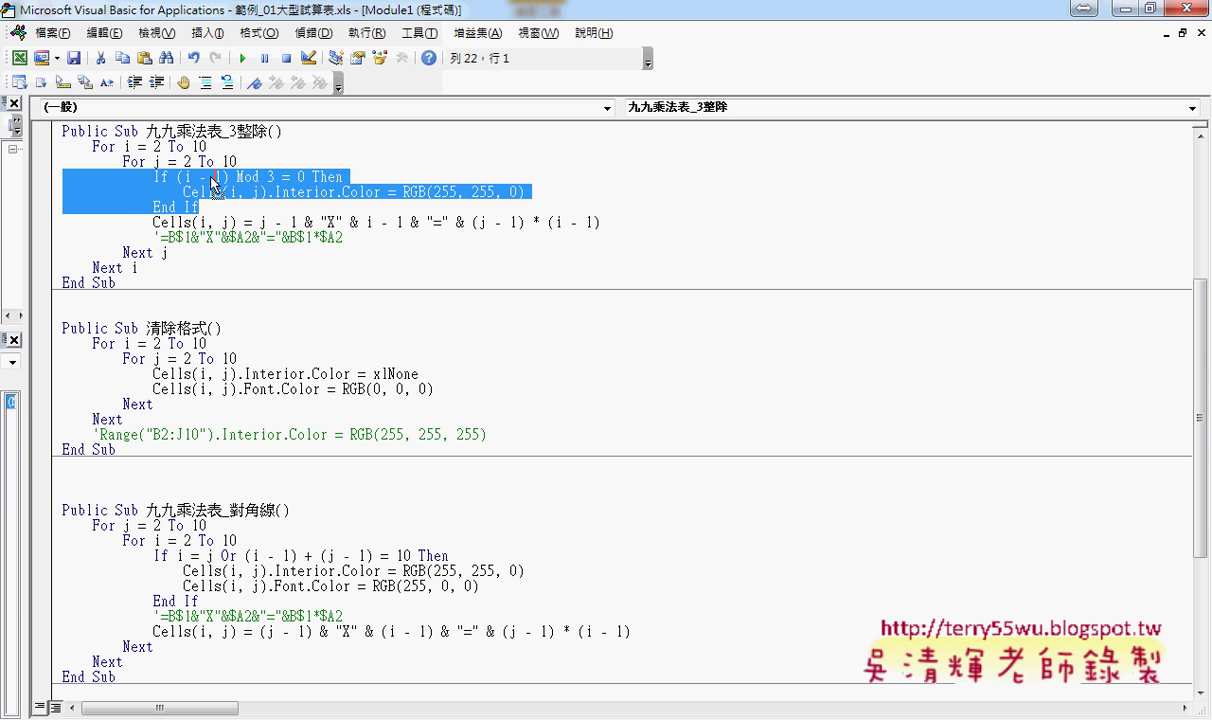
key(Up)
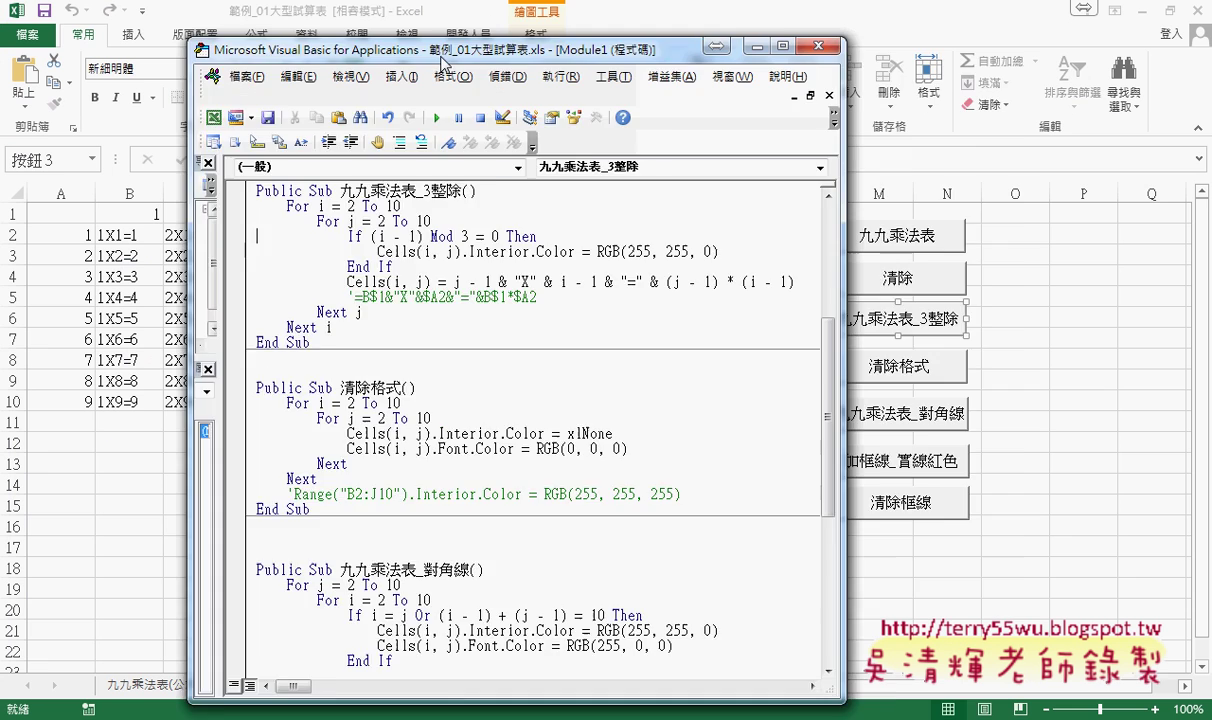
drag(240, 22, 580, 50)
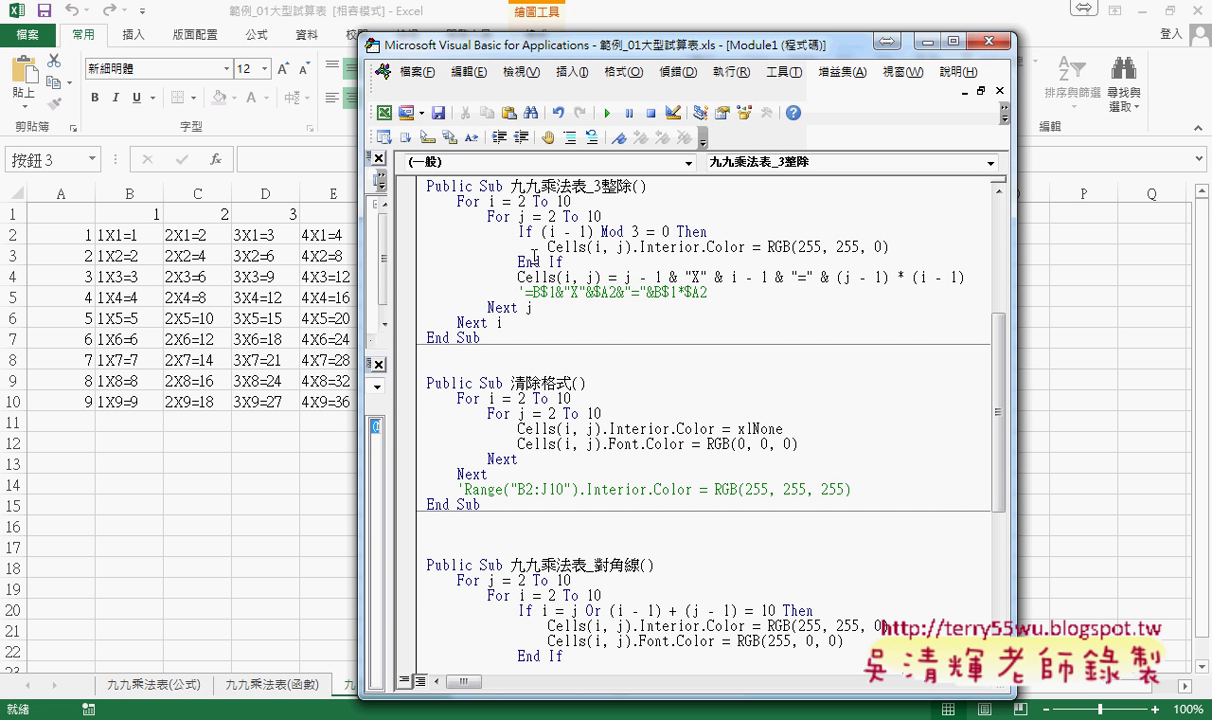
drag(557, 232, 594, 232)
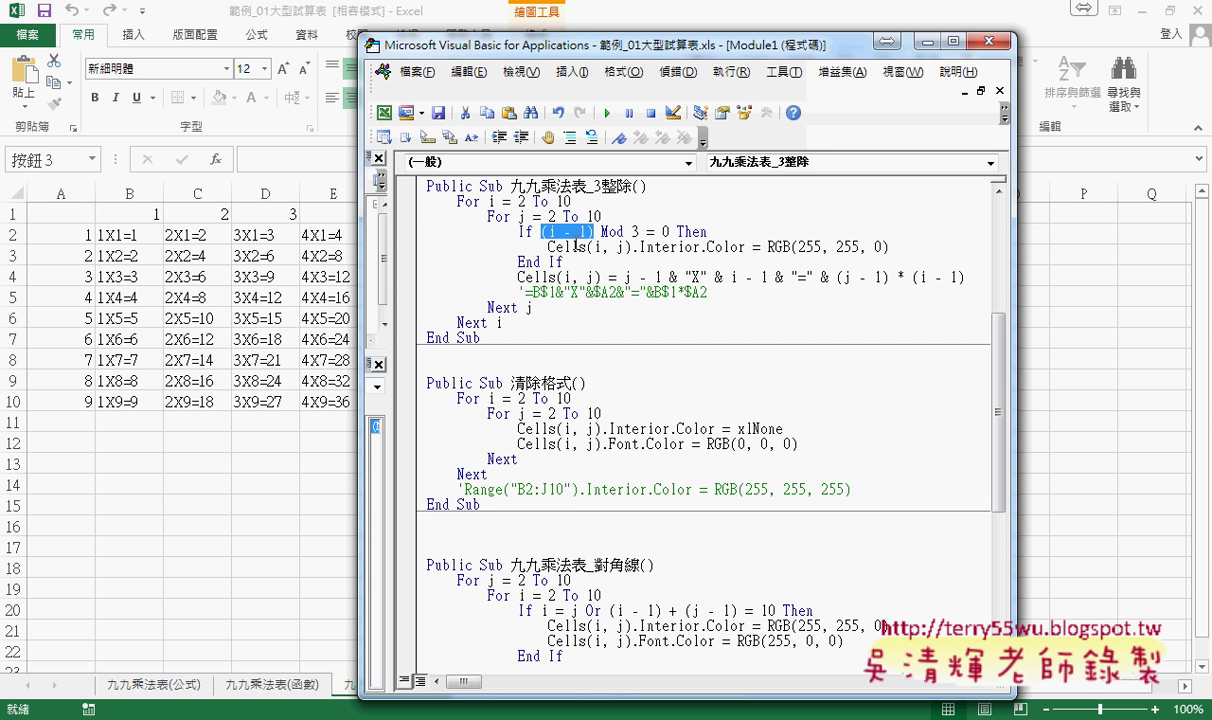
double_click(606, 232)
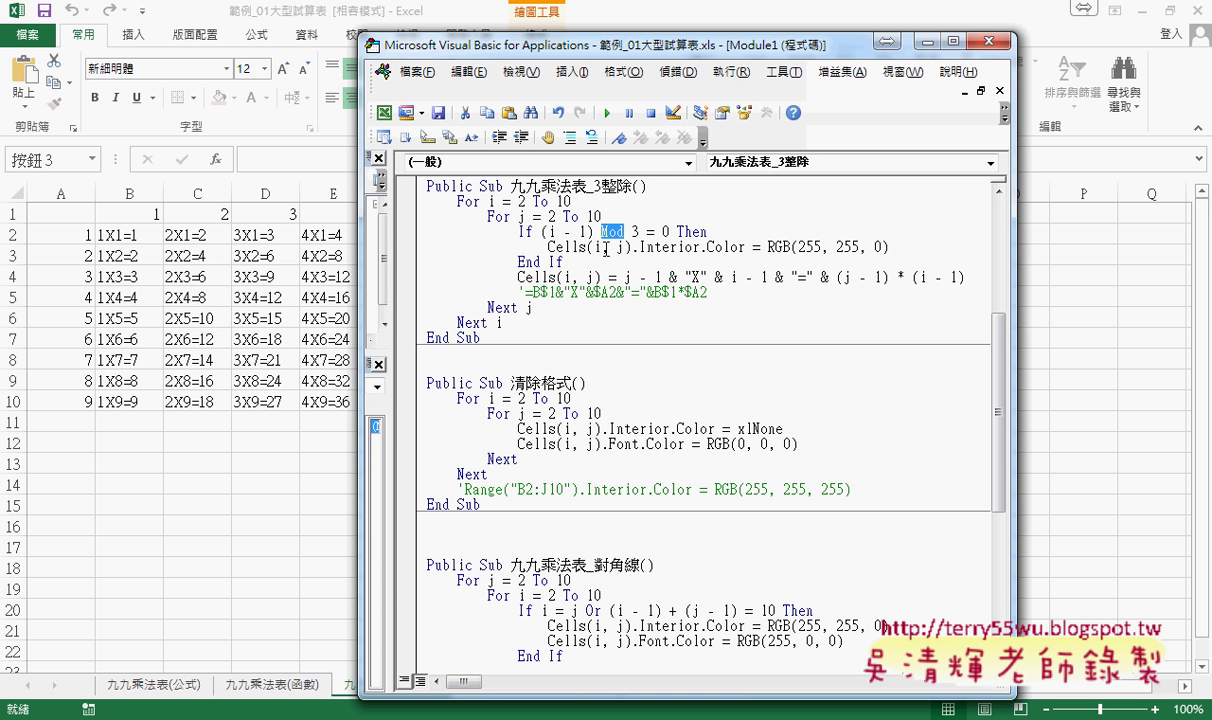
text(+)
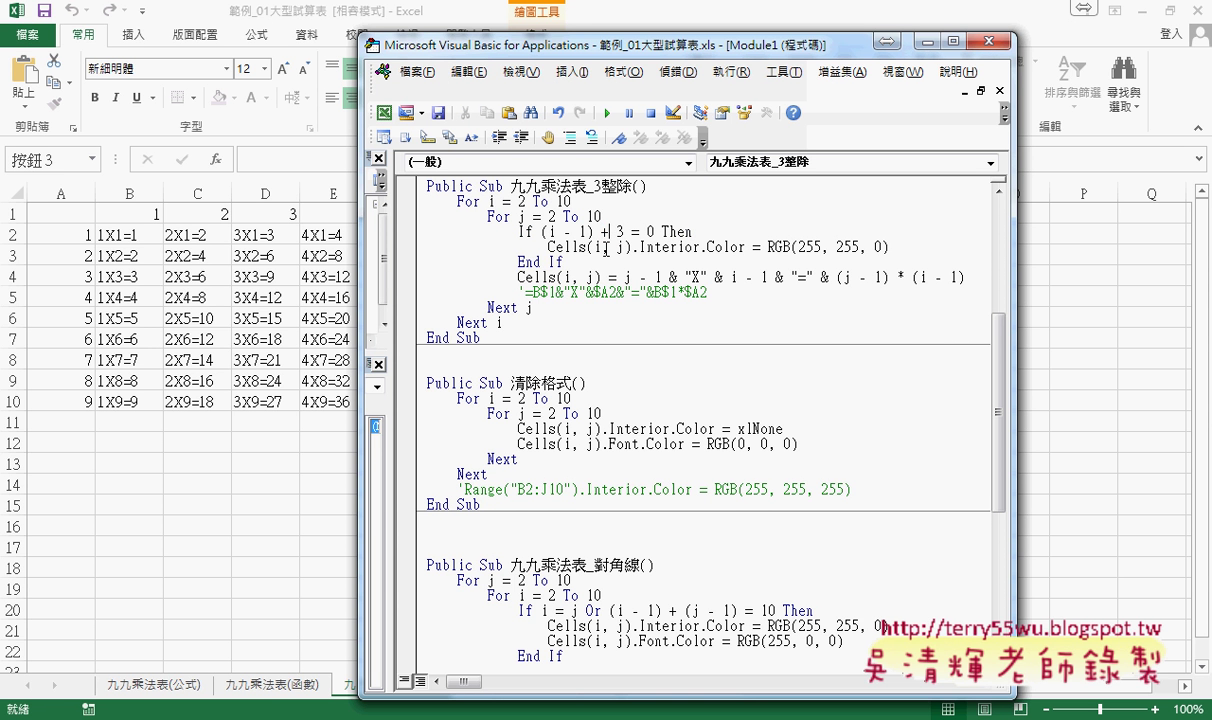
key(ctrl+z)
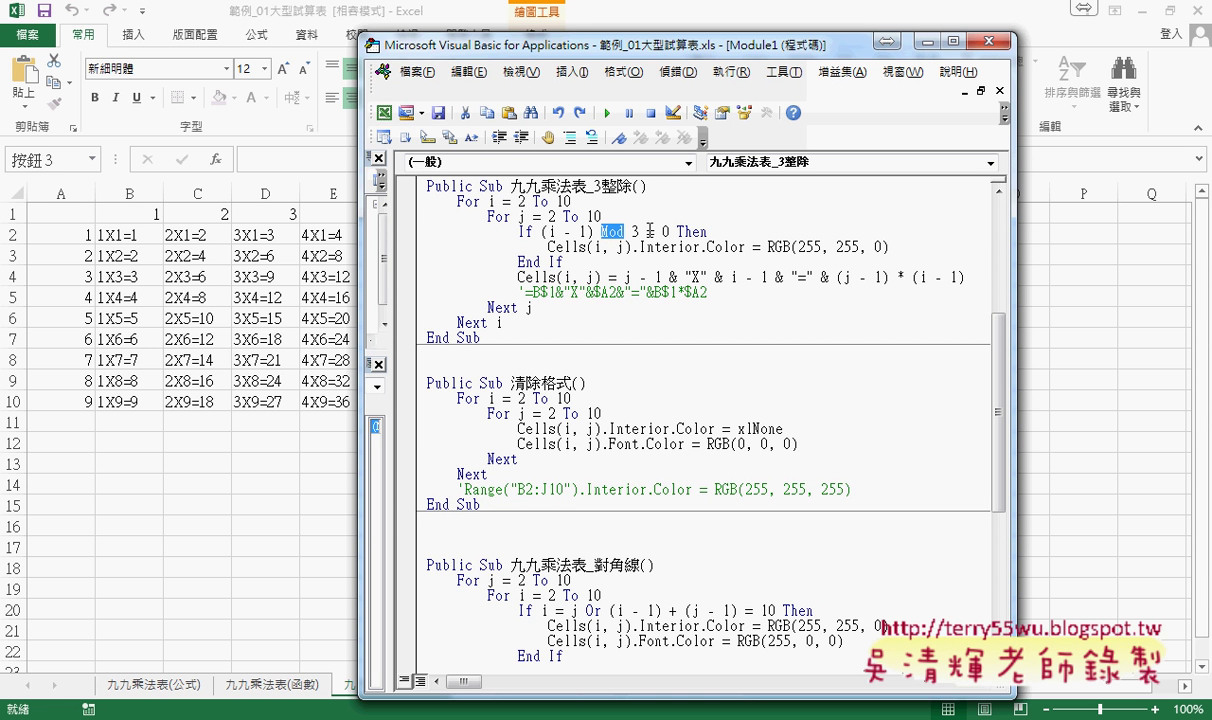
Highlight the remainder-of-three condition (i - 1) Mod 3 = 0 in the If statement
mouse_move(647, 231)
mouse_down()
mouse_move(670, 231)
mouse_move(625, 231)
mouse_up()
drag(647, 231, 671, 231)
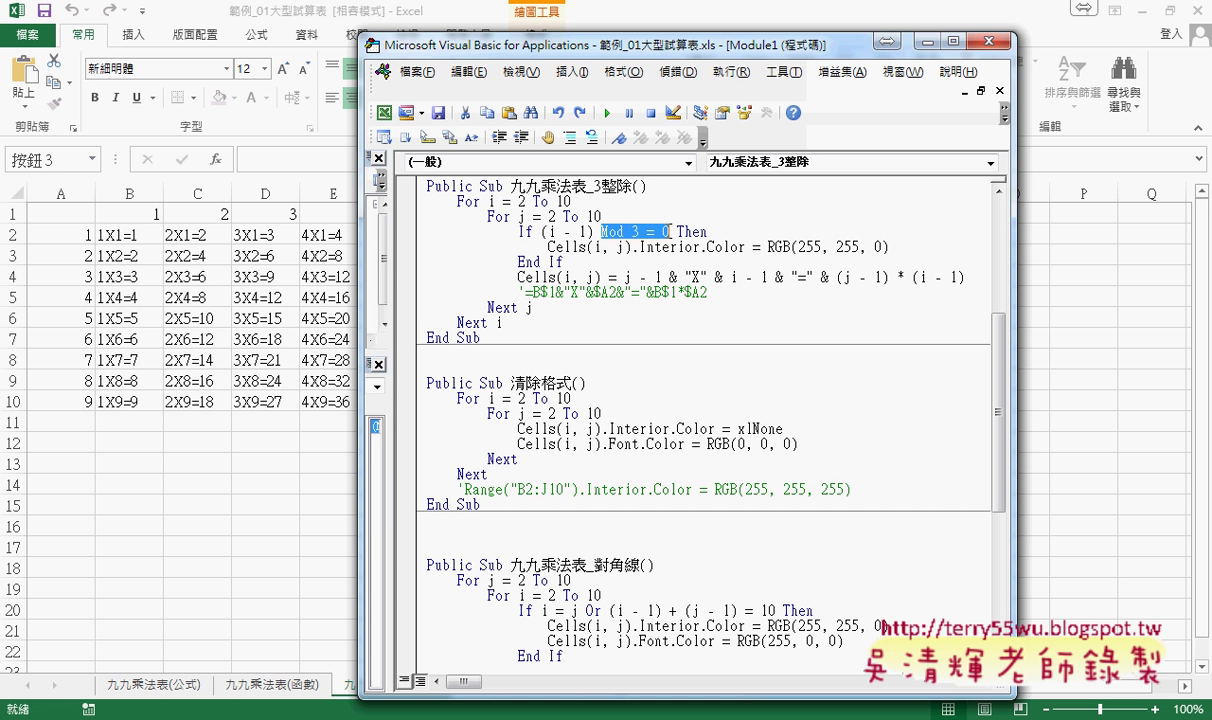
drag(541, 231, 670, 230)
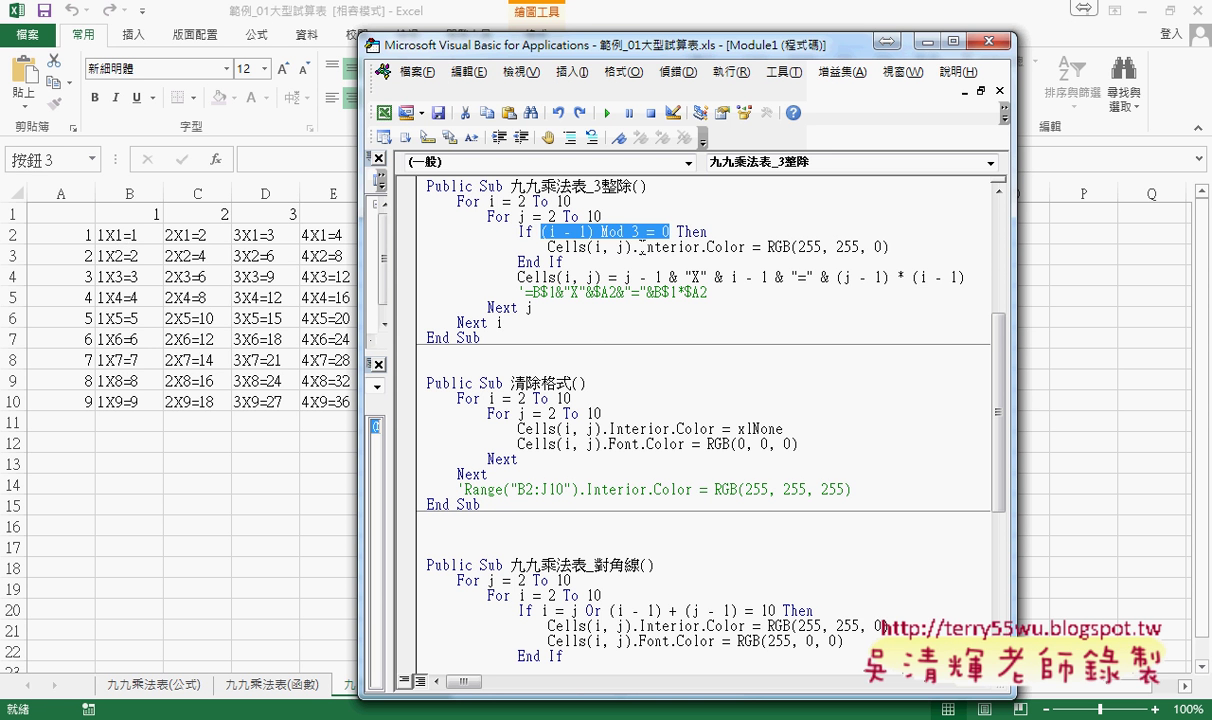
Examine the Interior.Color = RGB(255, 255, 0) line and set a breakpoint on it
drag(640, 248, 745, 250)
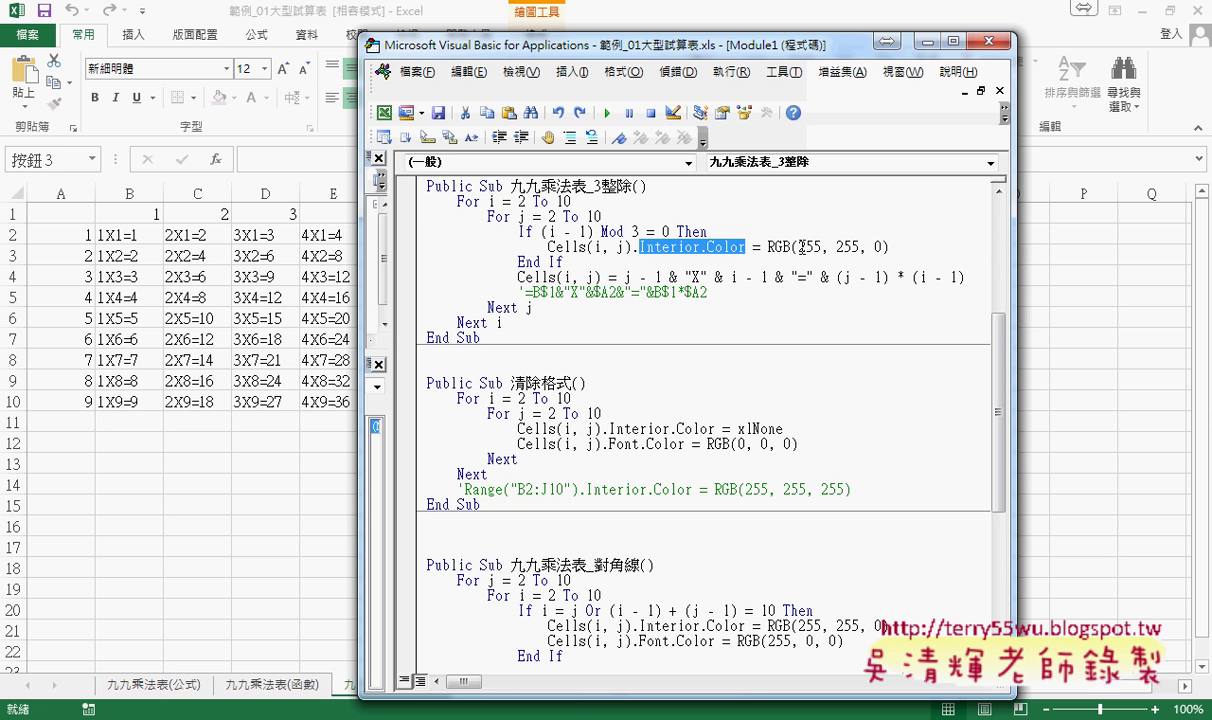
mouse_move(800, 247)
mouse_down()
mouse_move(858, 247)
mouse_move(768, 247)
mouse_up()
double_click(847, 247)
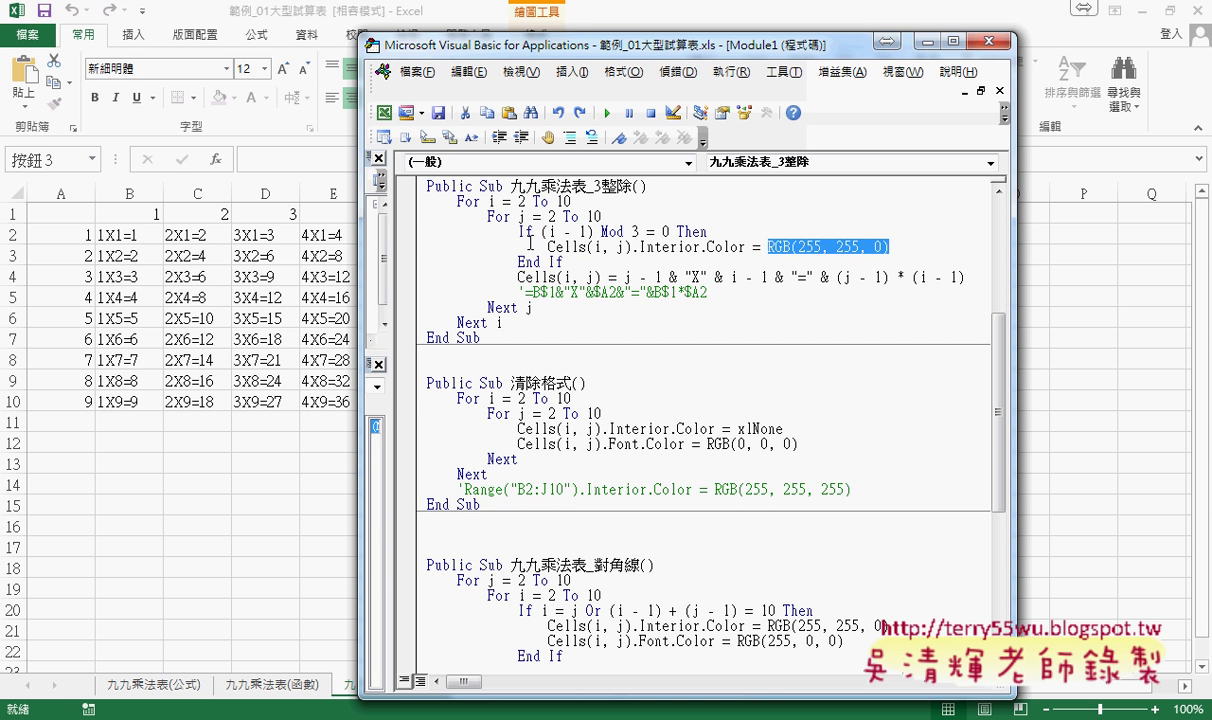
drag(640, 48, 857, 55)
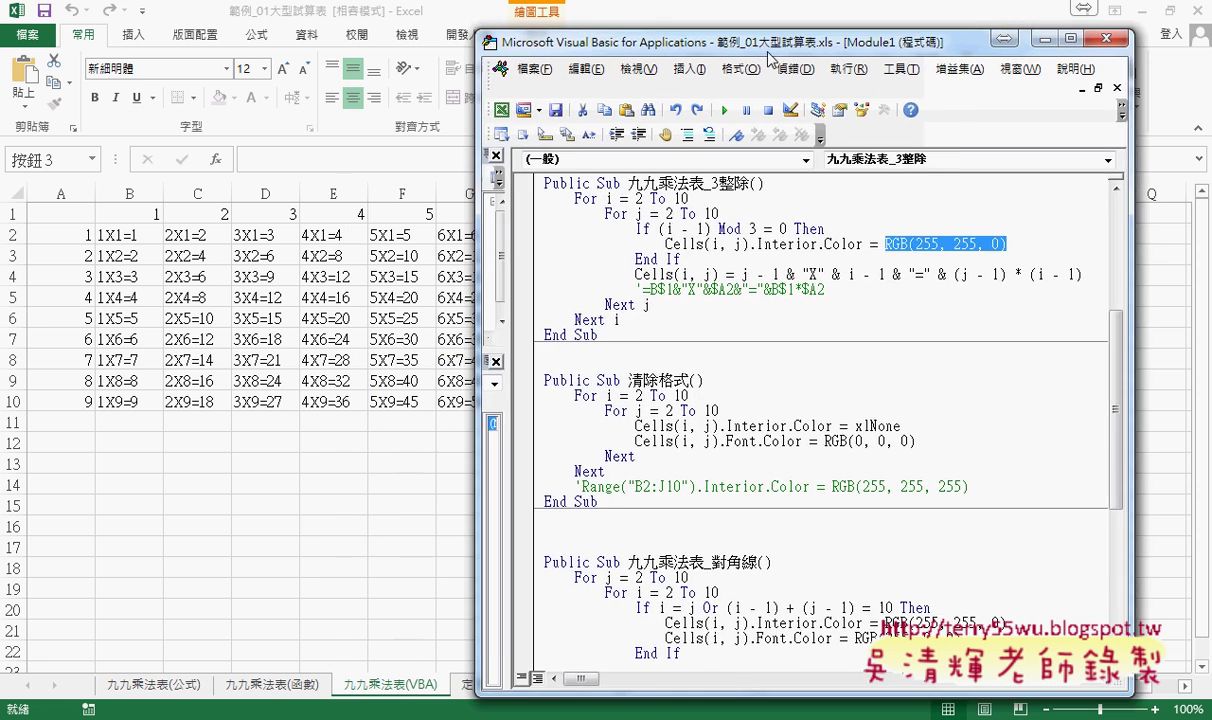
click(626, 240)
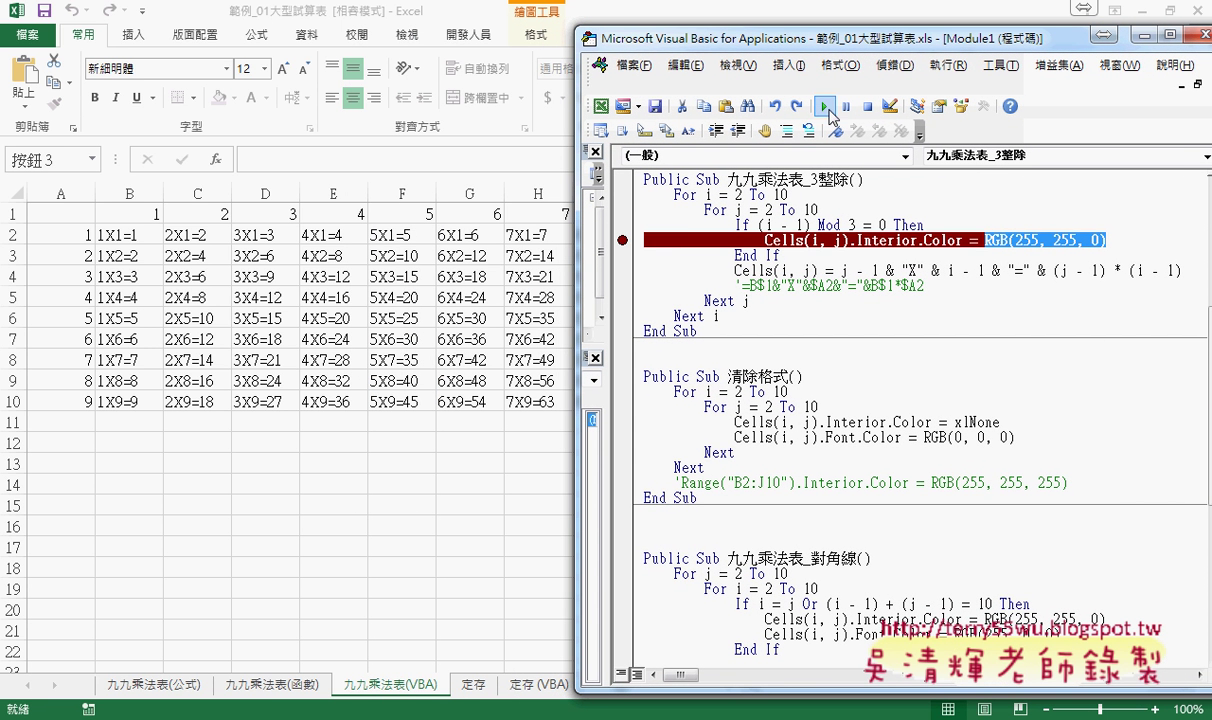
Run the macro to the breakpoint, inspect (i - 1) Mod 3, and step through colouring B4 to H4
key(F5)
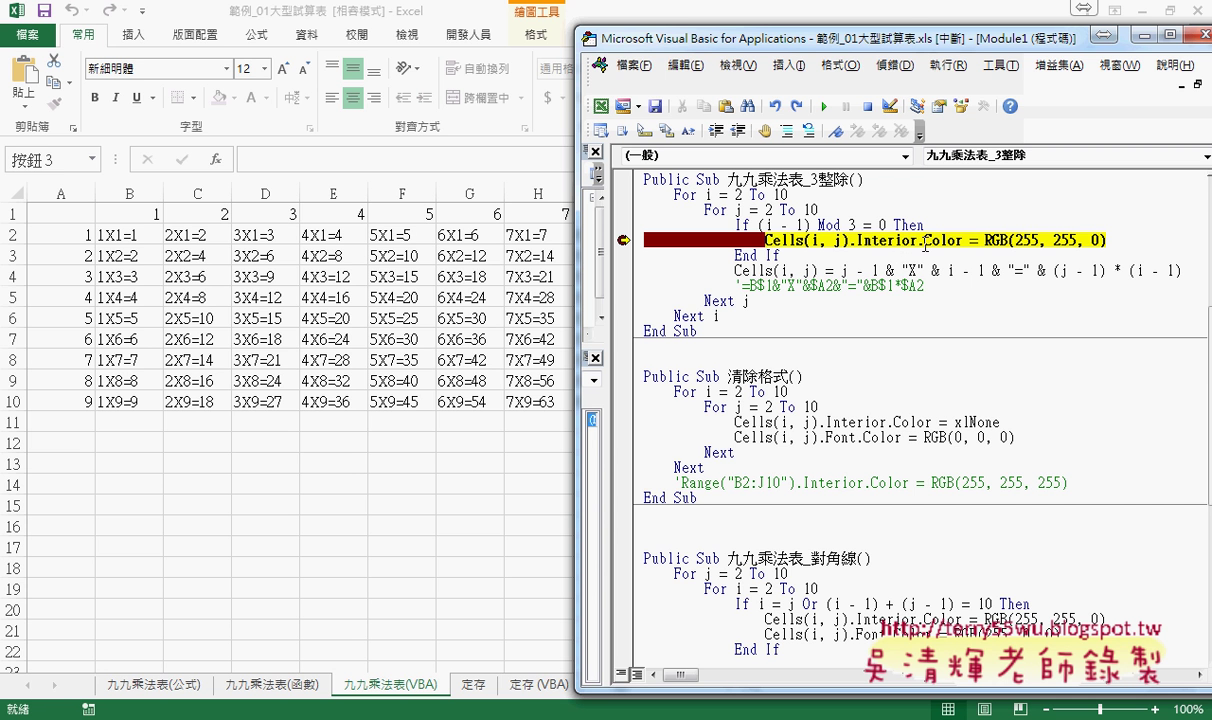
mouse_move(755, 226)
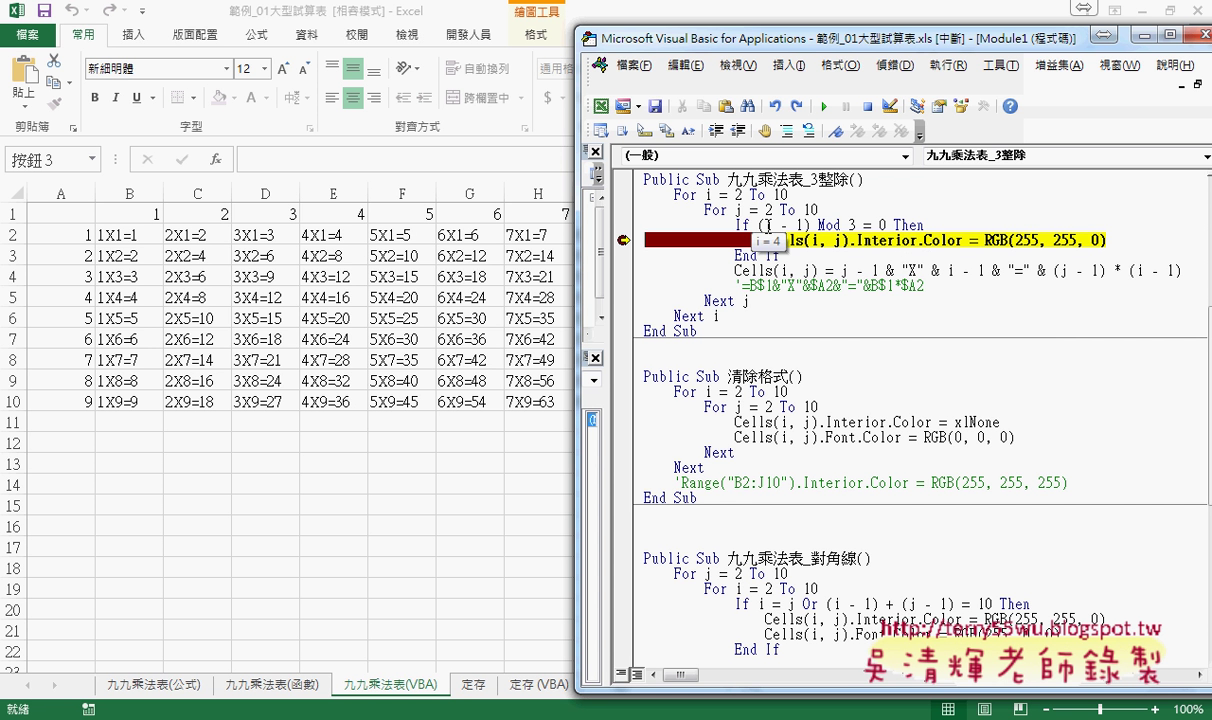
drag(766, 226, 856, 226)
drag(757, 226, 856, 226)
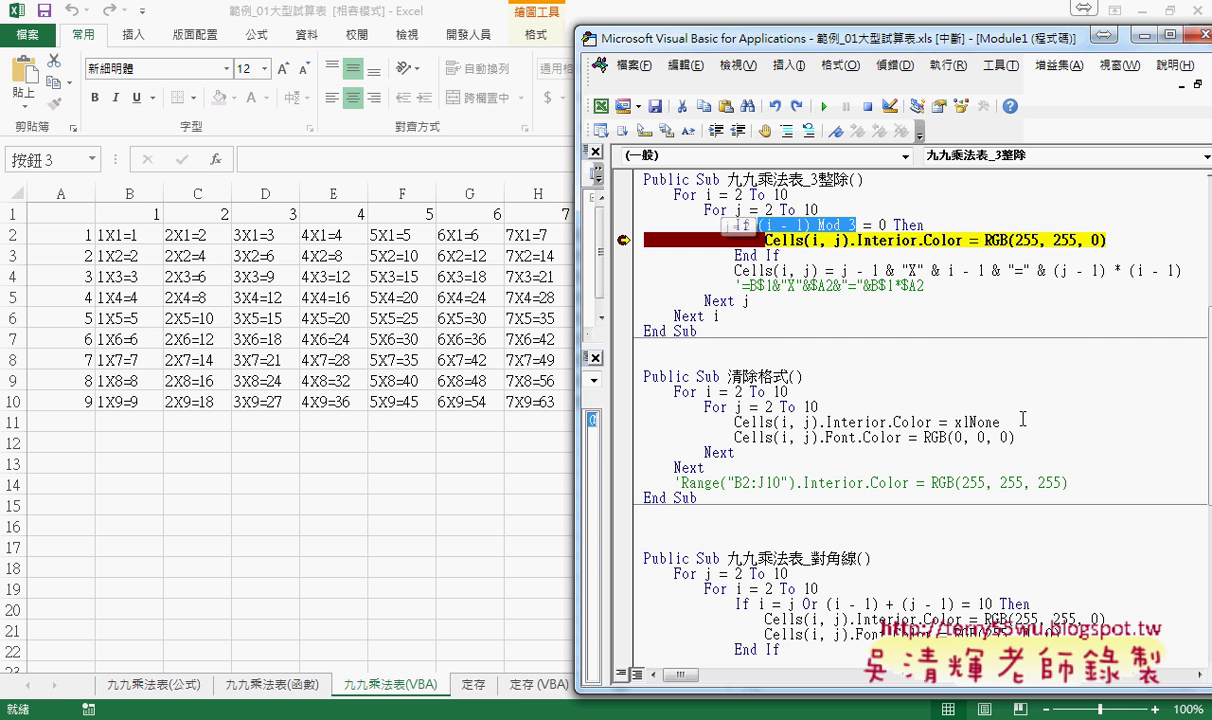
key(F8)
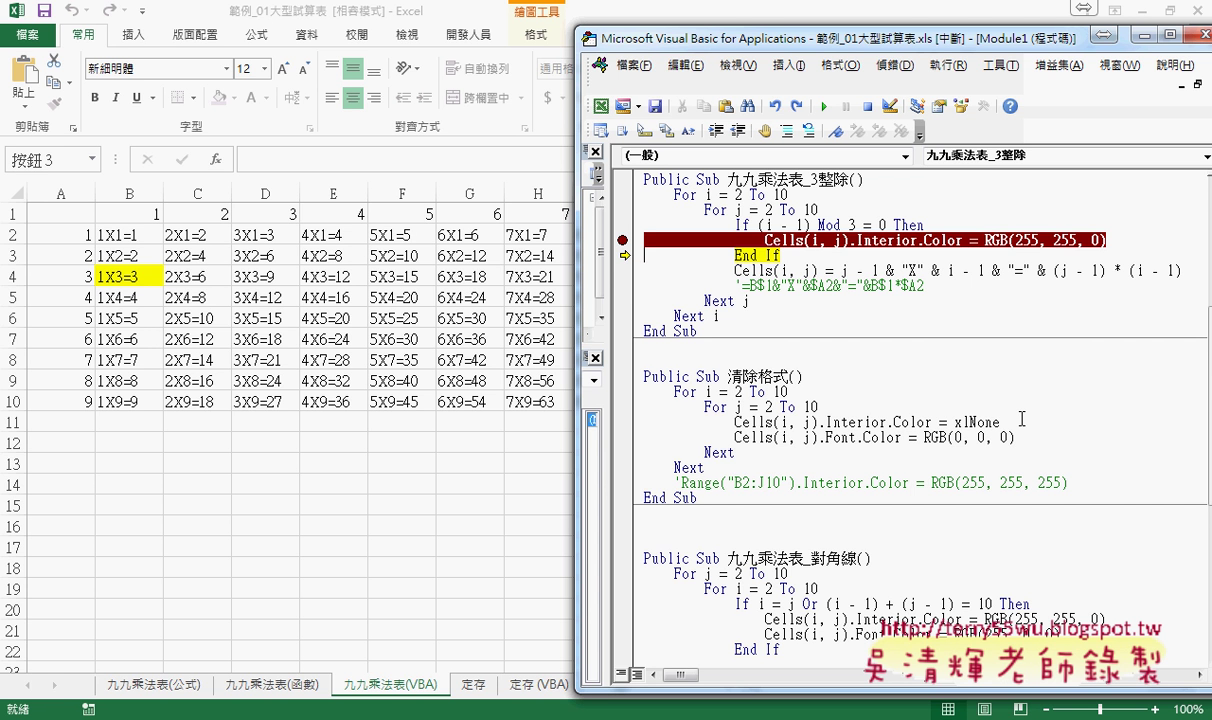
key(F8)
key(F8)
key(F8)
key(F8)
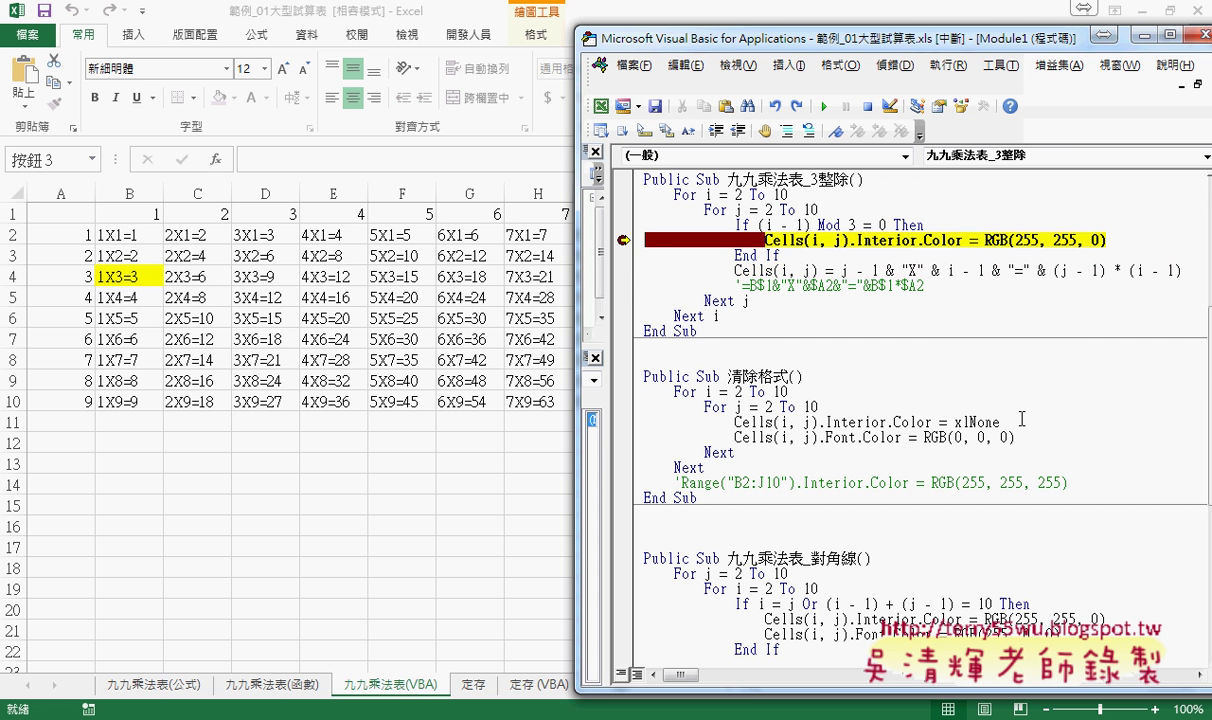
key(F8)
key(F8)
key(F8)
key(F8)
key(F8)
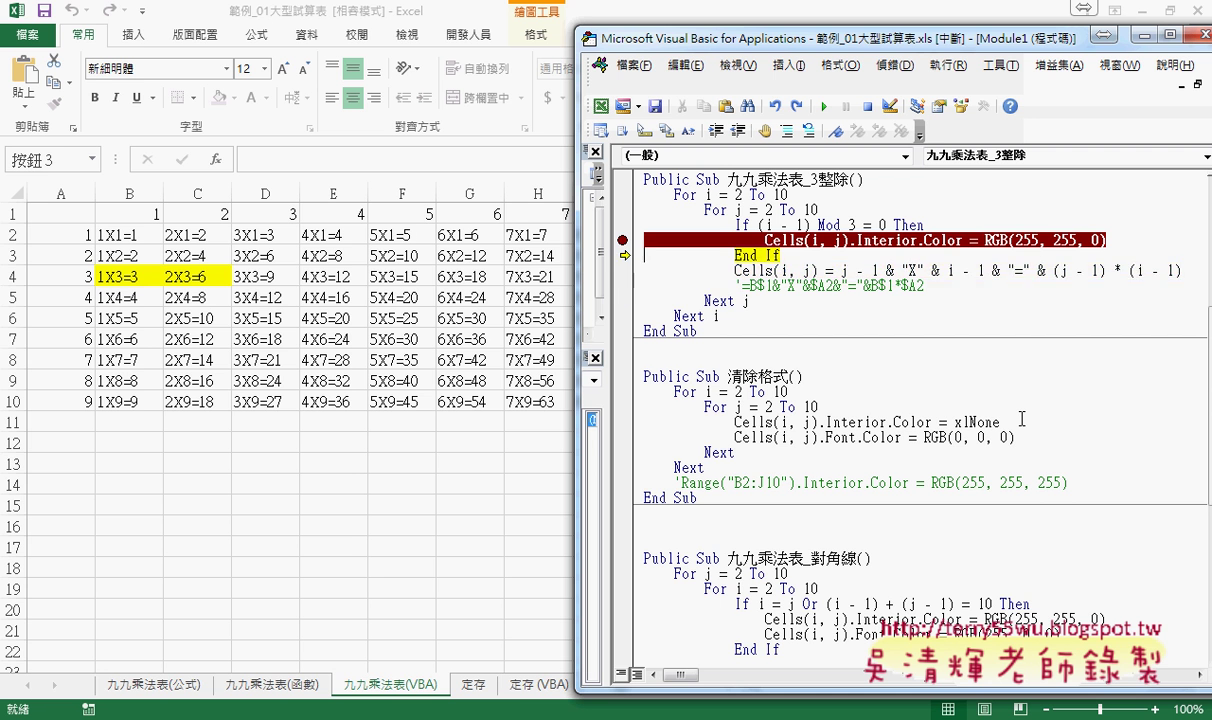
key(F8)
key(F8)
key(F8)
key(F8)
key(F8)
key(F8)
key(F8)
key(F8)
key(F8)
key(F8)
key(F8)
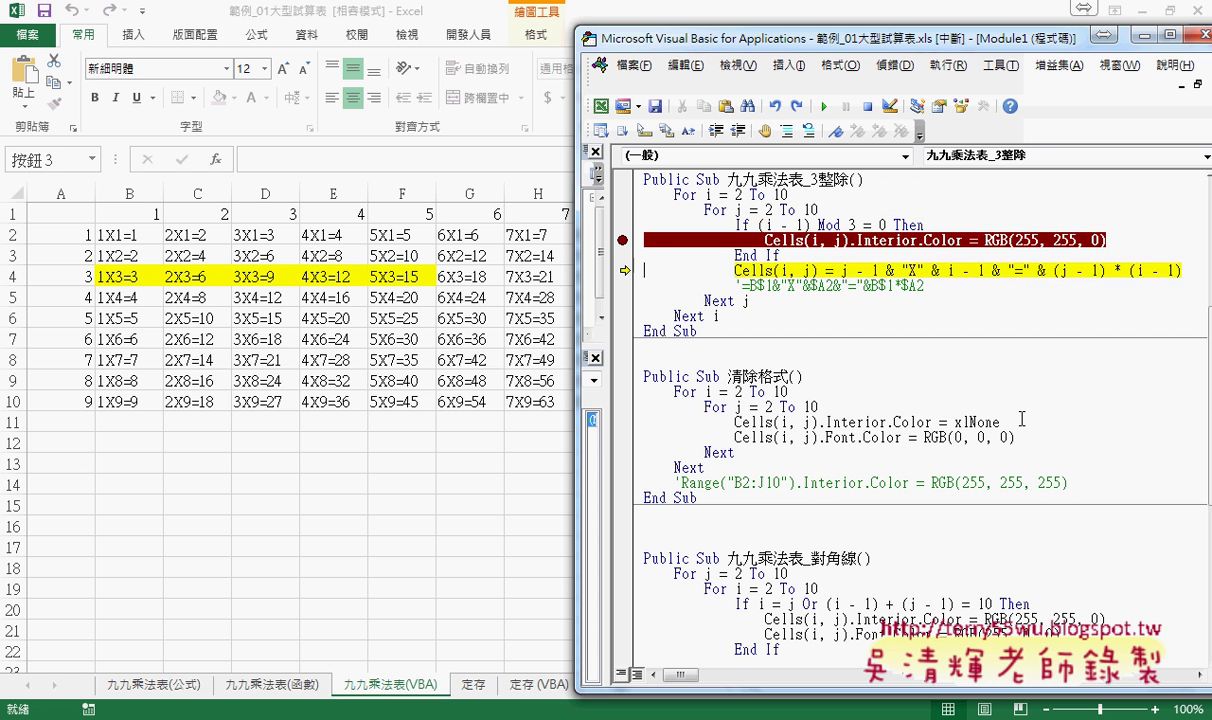
key(F8)
key(F8)
key(F8)
key(F8)
key(F8)
key(F8)
key(F8)
key(F8)
key(F8)
key(F8)
key(F8)
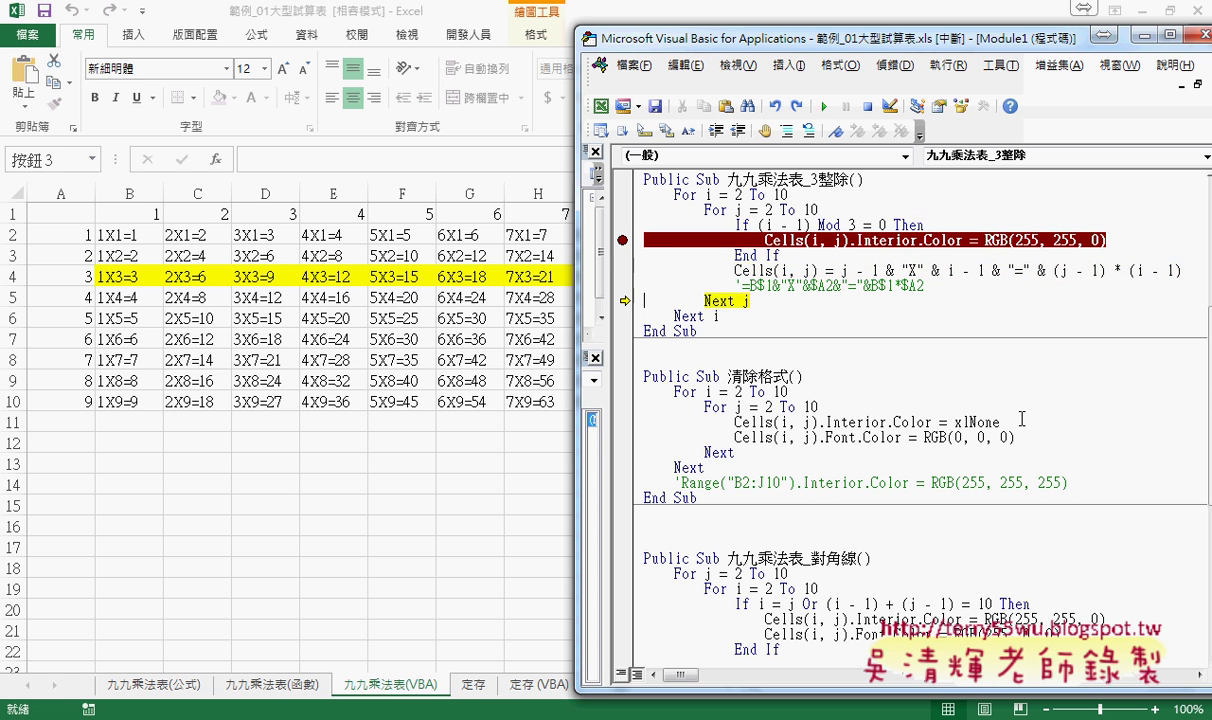
key(F8)
key(F8)
key(F8)
key(F8)
key(F8)
key(F8)
key(F8)
key(F8)
Remove the breakpoint and let the macro finish filling rows 4, 7 and 10 yellow
click(823, 106)
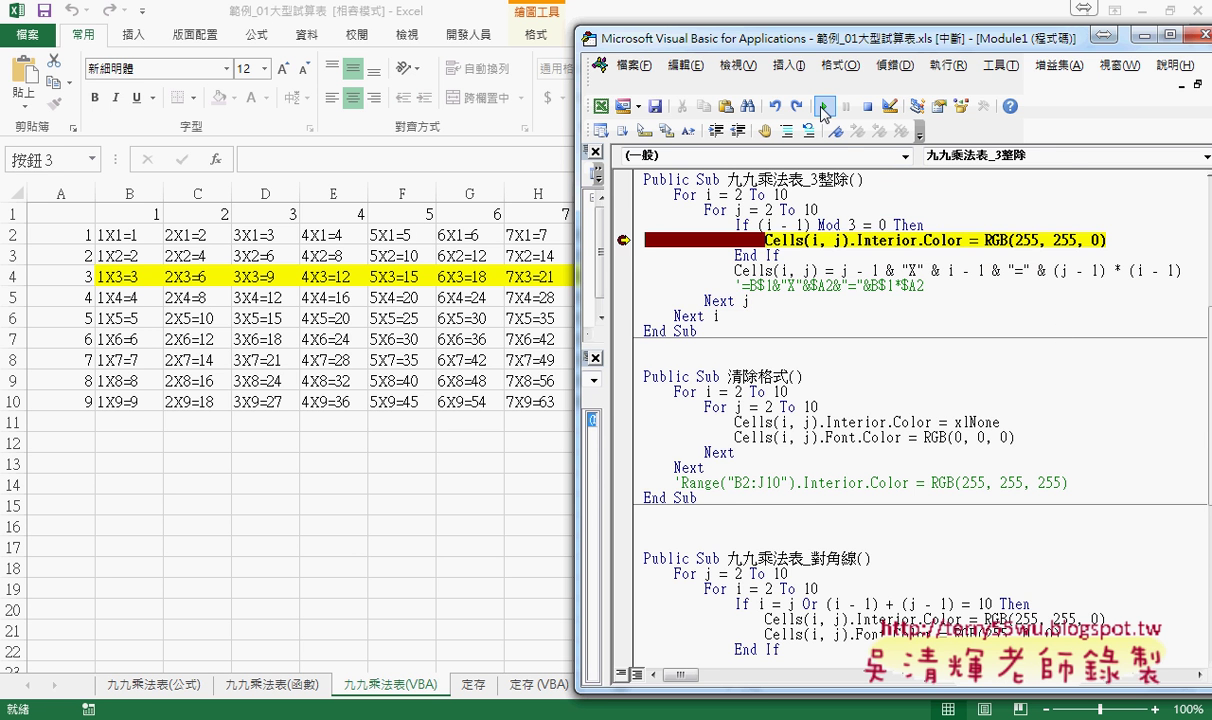
drag(745, 38, 851, 38)
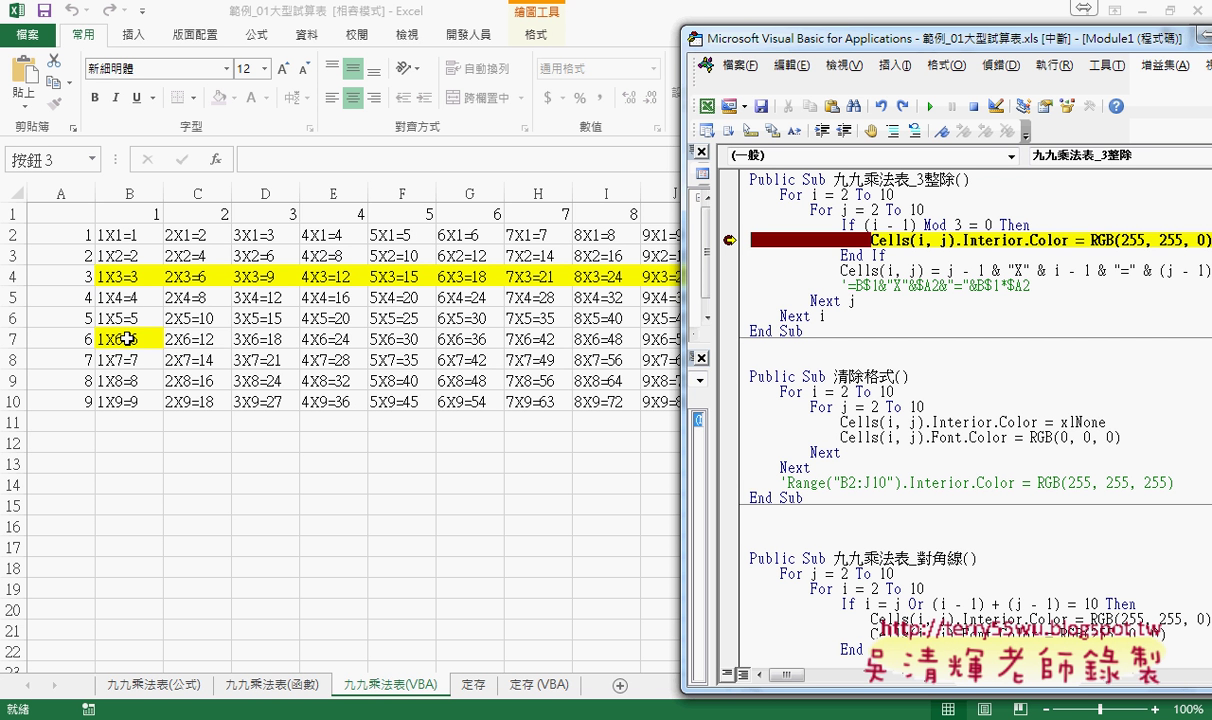
click(732, 240)
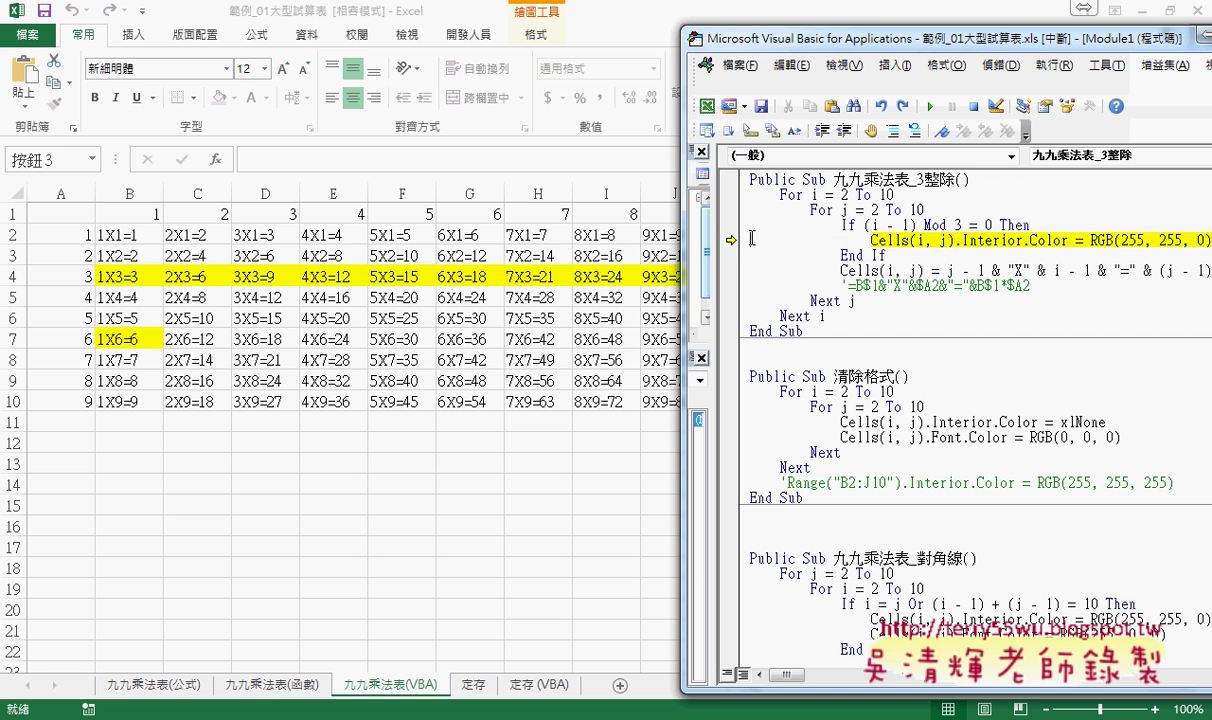
key(F5)
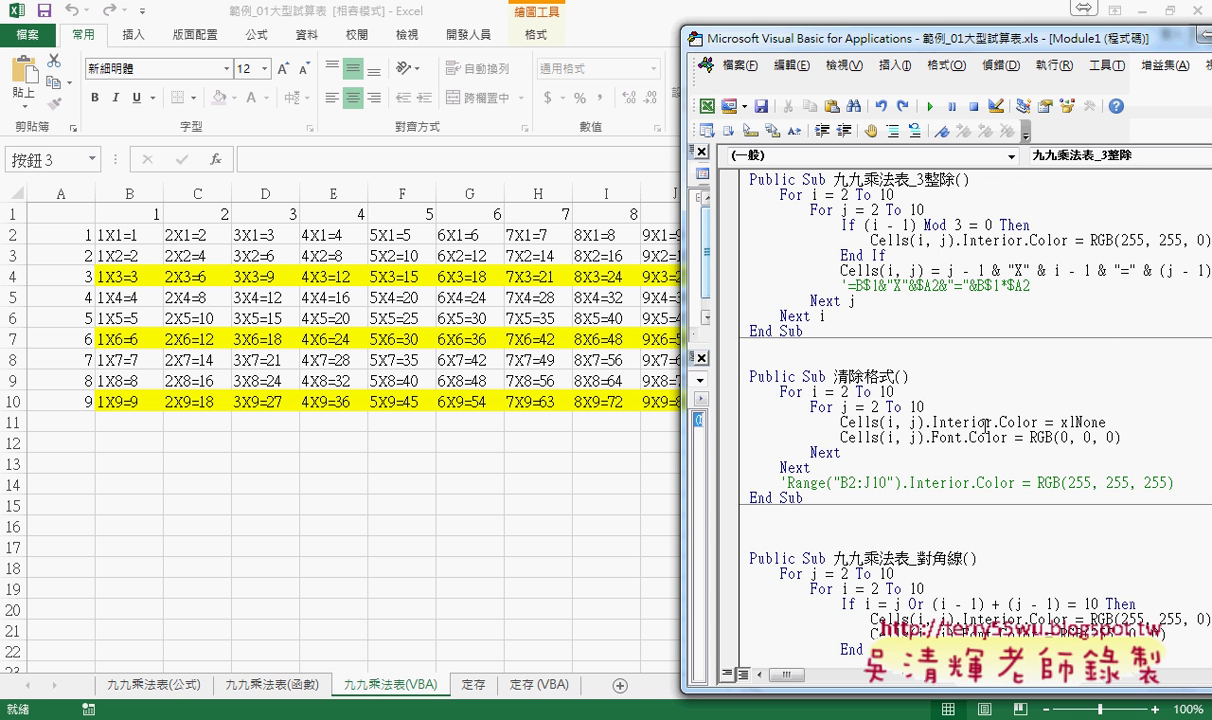
Comment out the Cells(i, j).Font.Color line in 清除格式 and run it to remove the yellow rows
drag(1105, 422, 1067, 422)
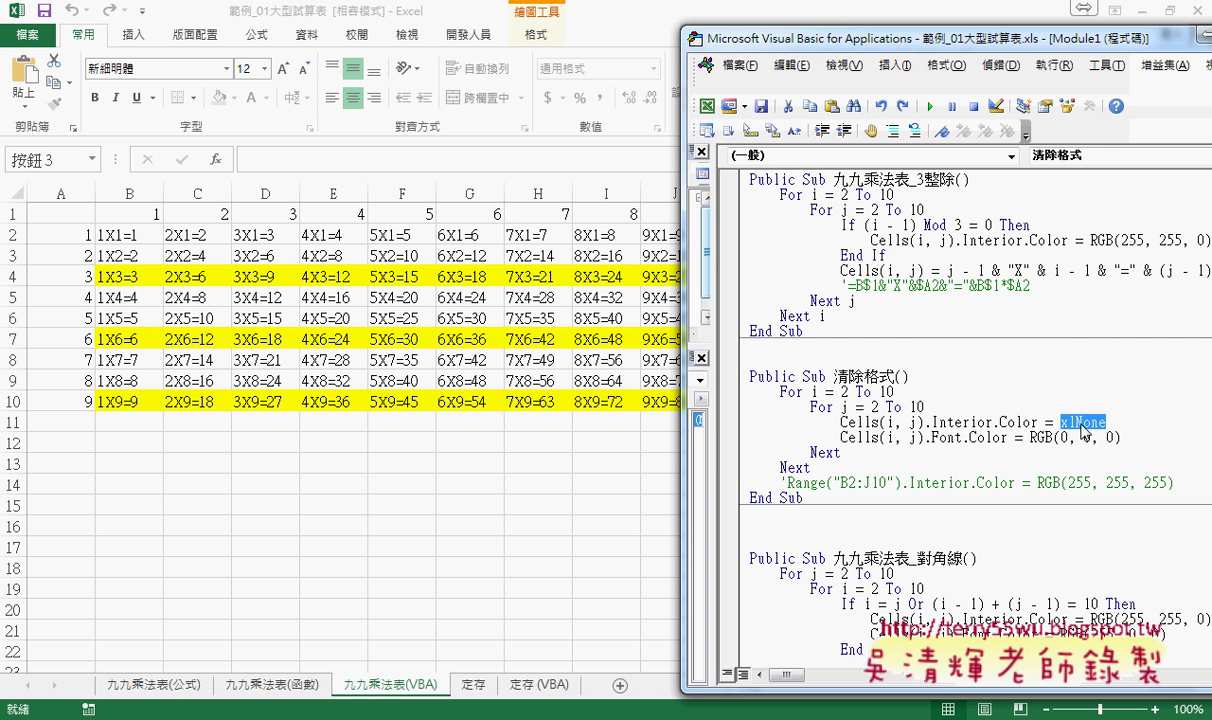
double_click(1066, 424)
click(840, 437)
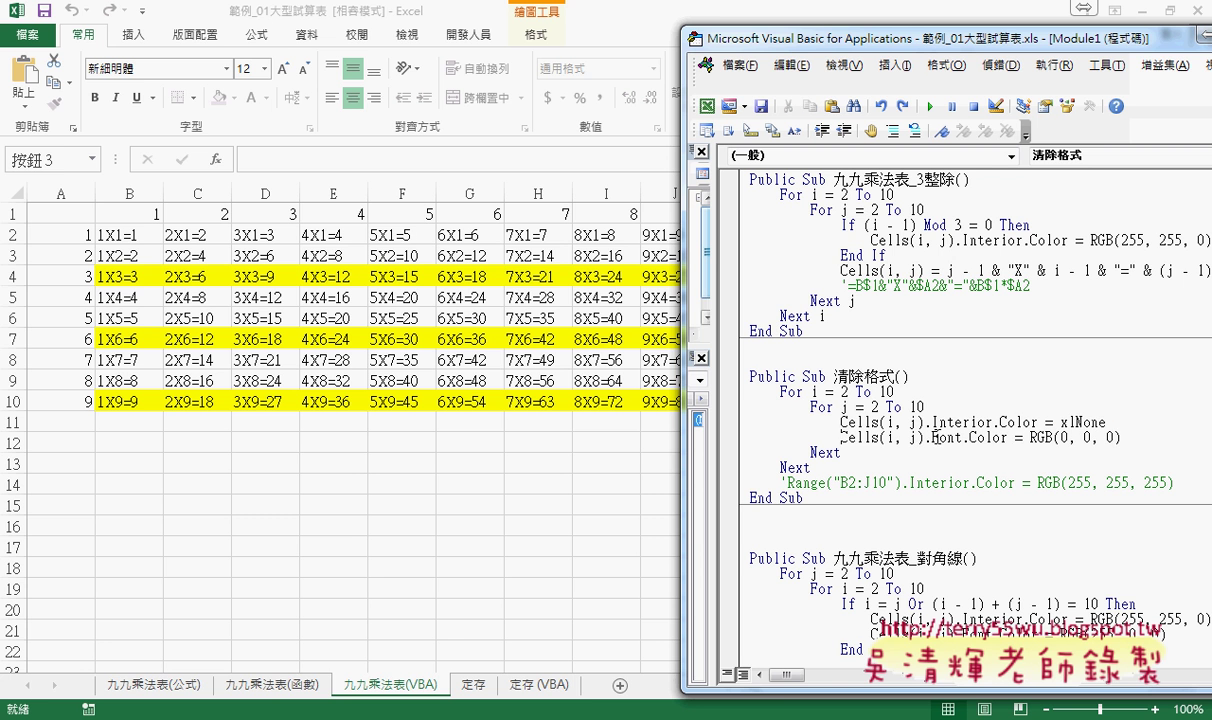
text(')
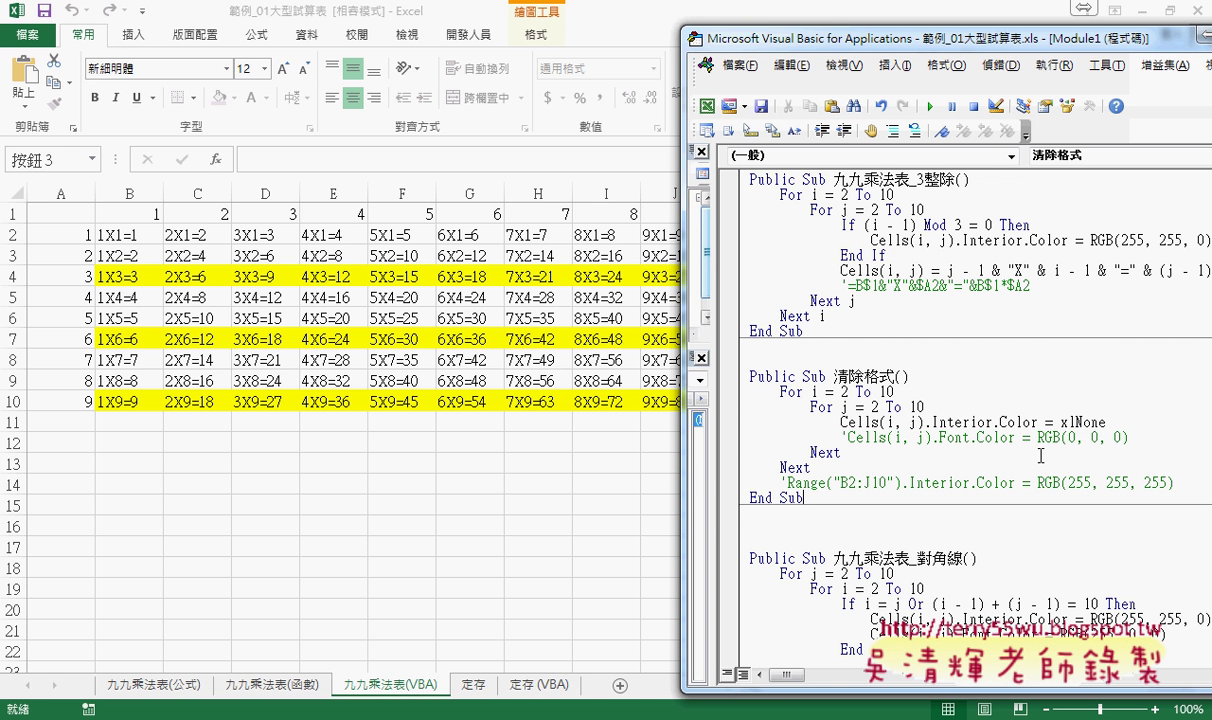
drag(1106, 422, 1060, 422)
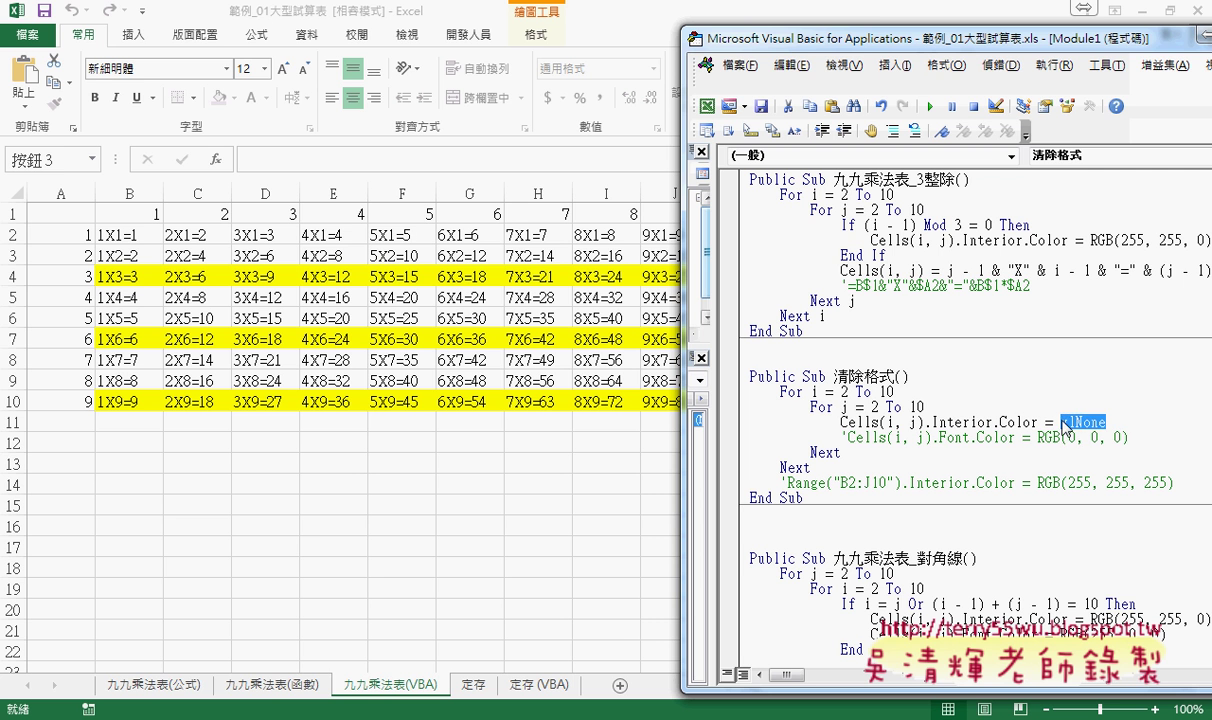
click(932, 108)
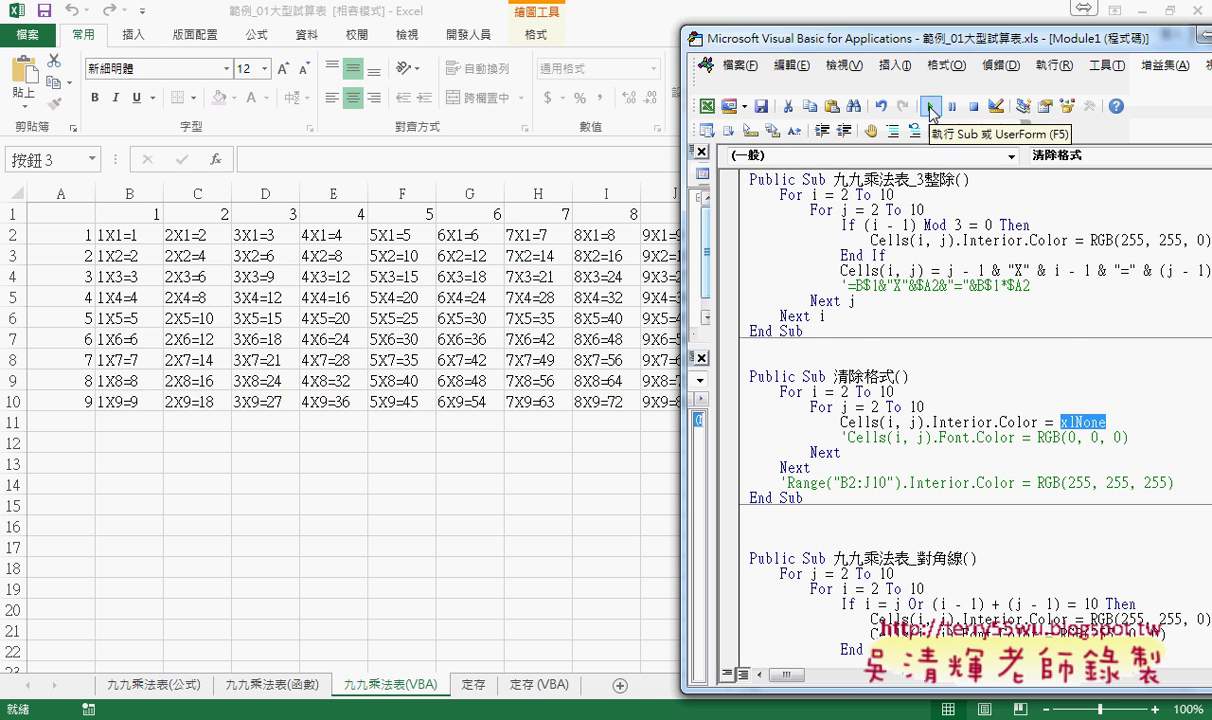
drag(916, 46, 694, 23)
Scroll to 九九乘法表_對角線 and highlight its i = j Or (i - 1) + (j - 1) = 10 condition
scroll(862, 325, down, 1)
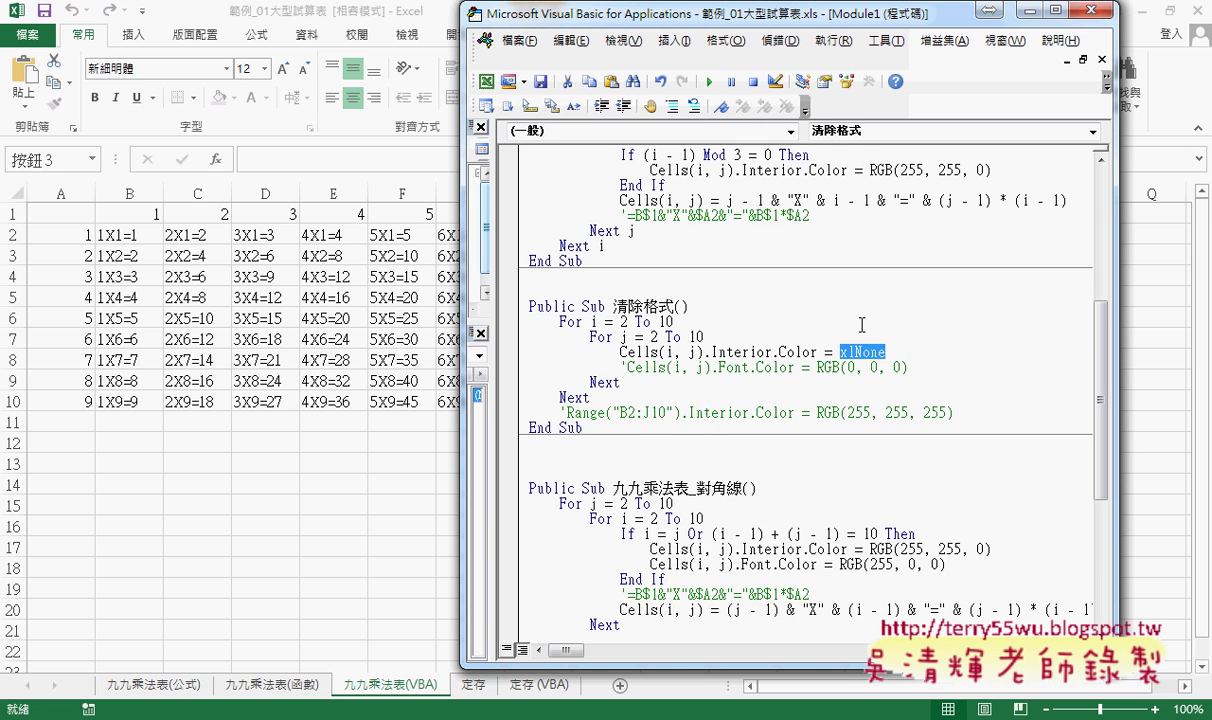
scroll(862, 325, down, 1)
scroll(862, 325, down, 2)
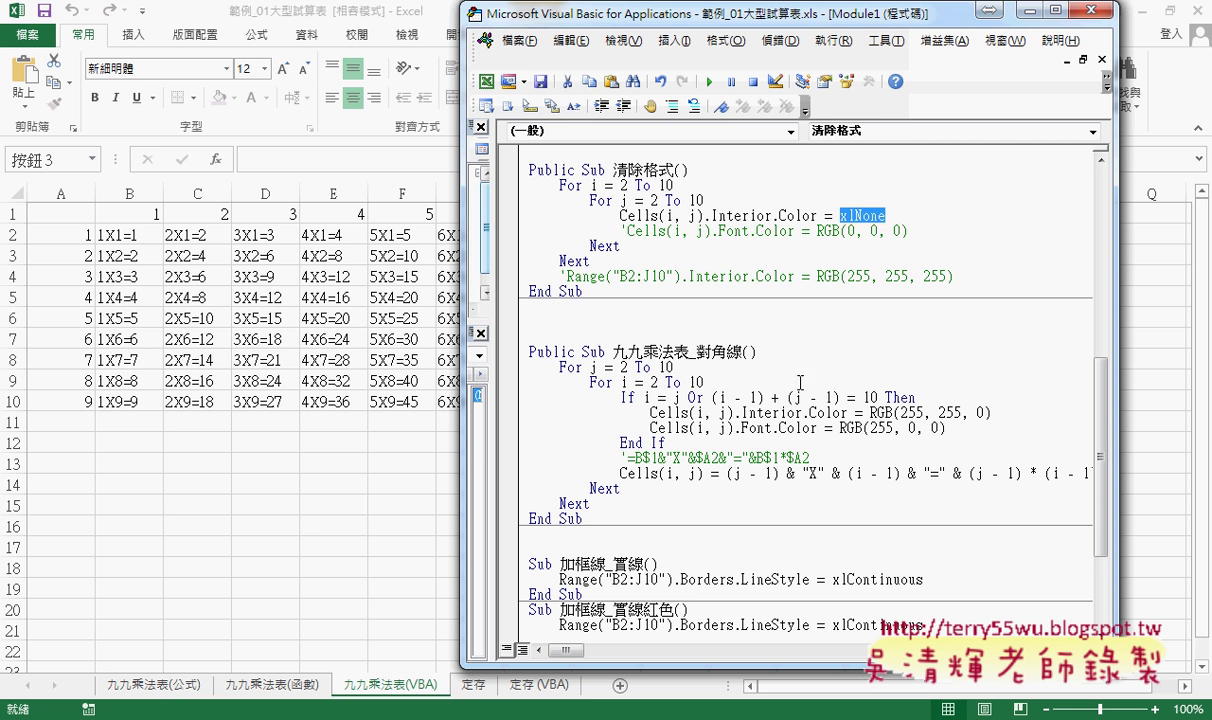
click(689, 398)
double_click(691, 398)
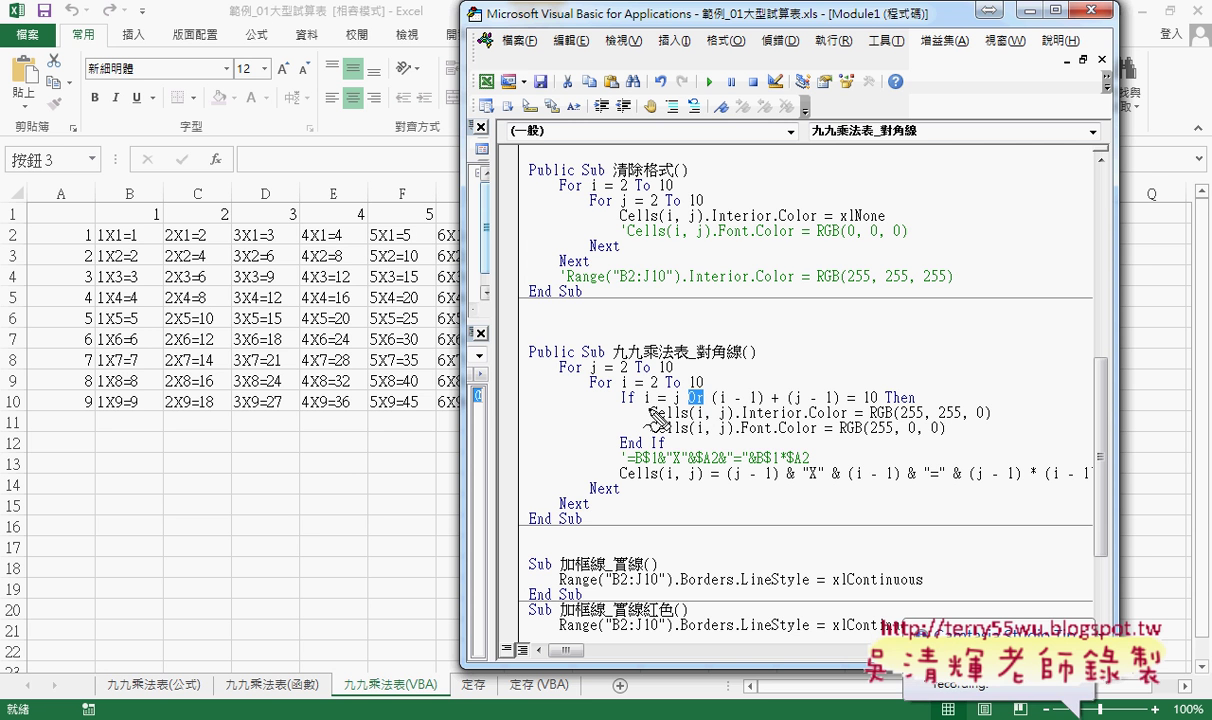
drag(644, 409, 680, 406)
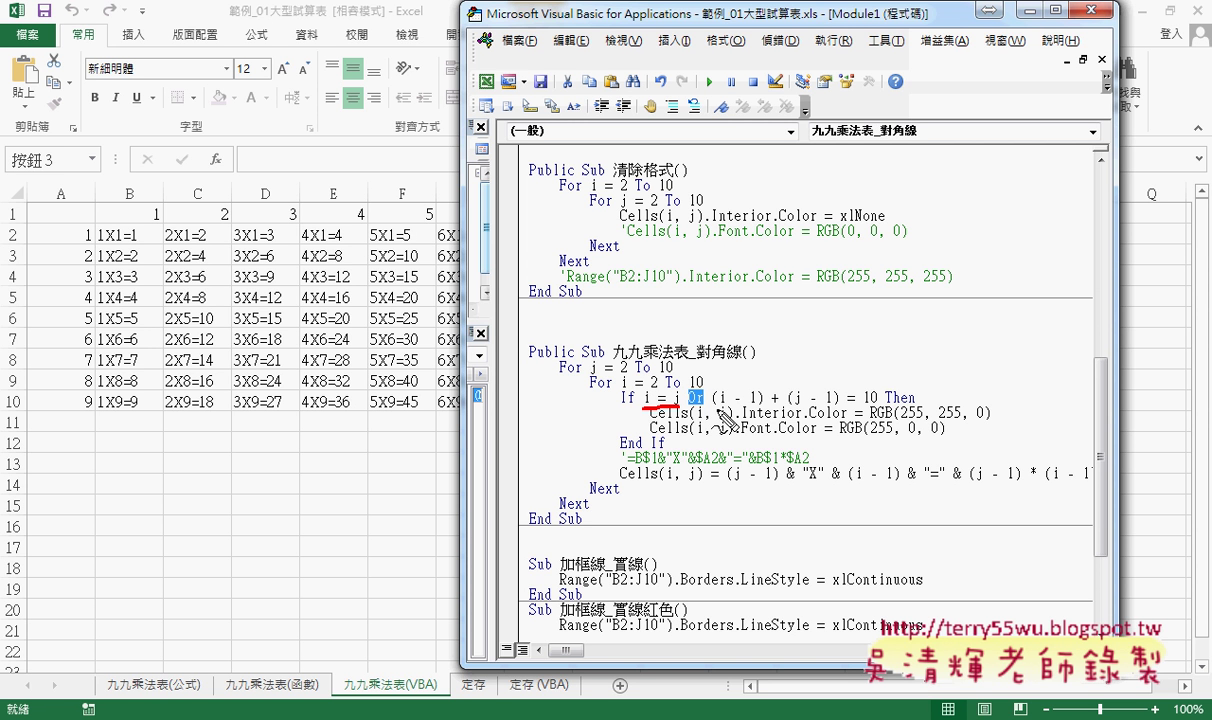
drag(716, 407, 880, 409)
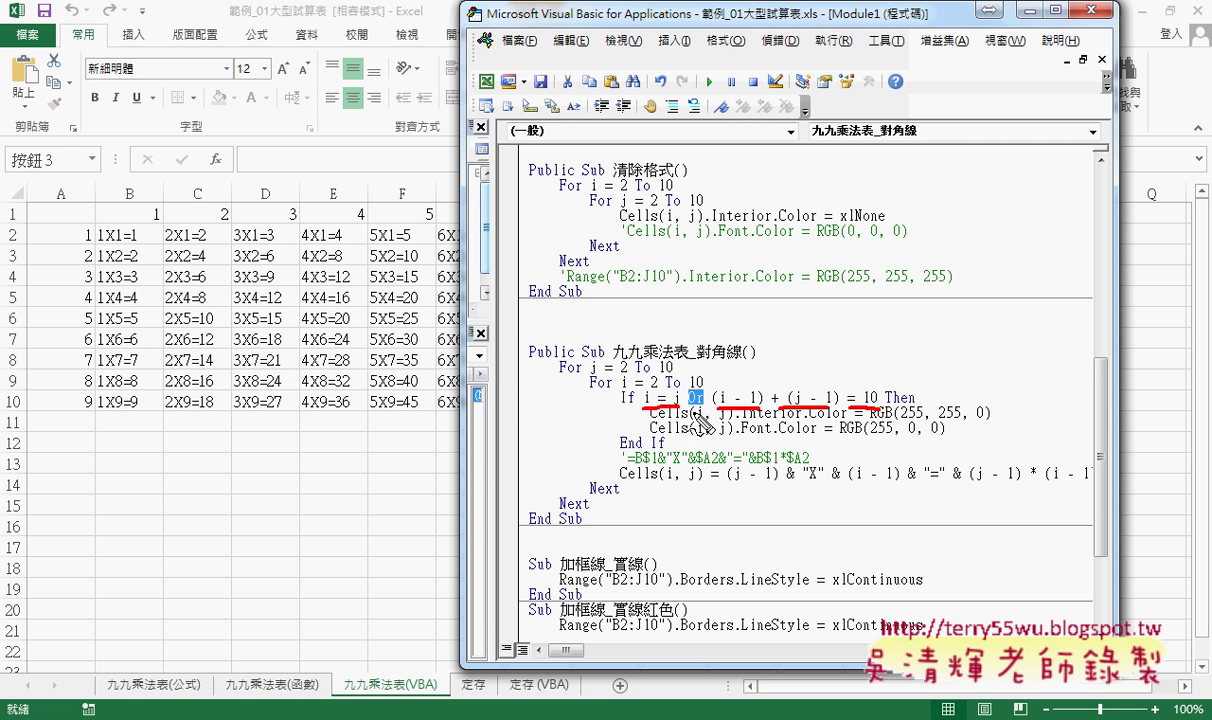
drag(704, 390, 710, 406)
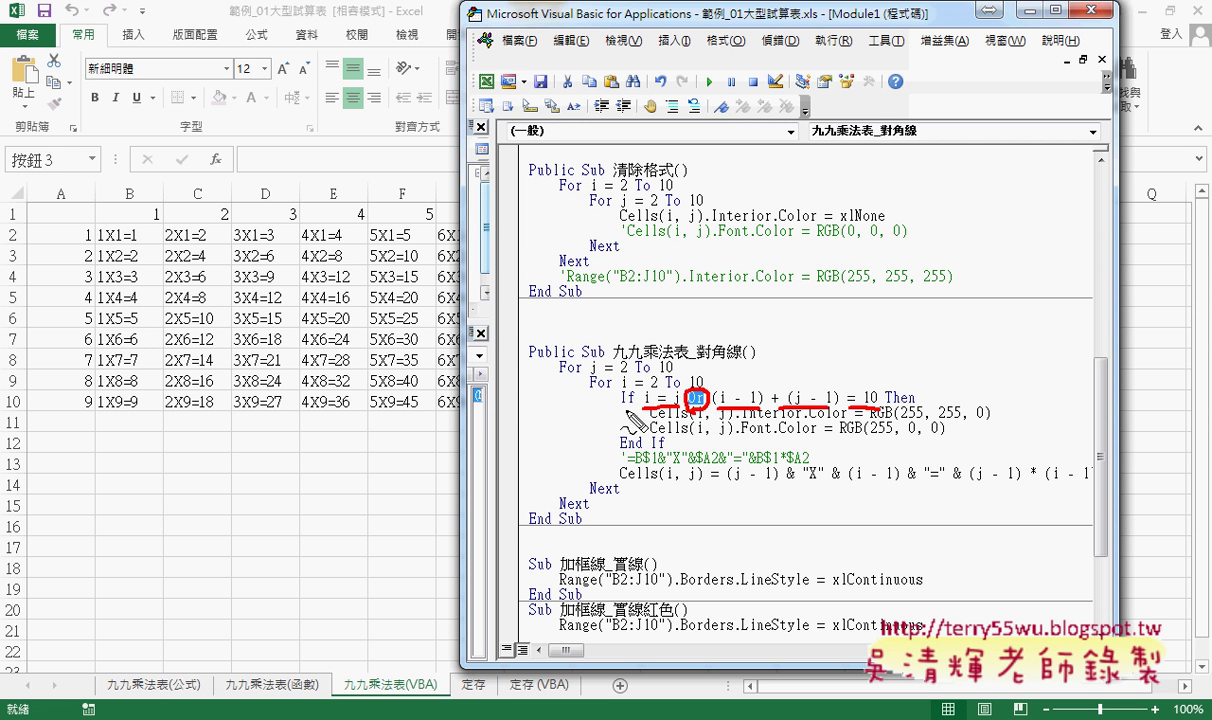
mouse_move(414, 325)
mouse_down()
mouse_move(368, 314)
mouse_move(398, 326)
mouse_up()
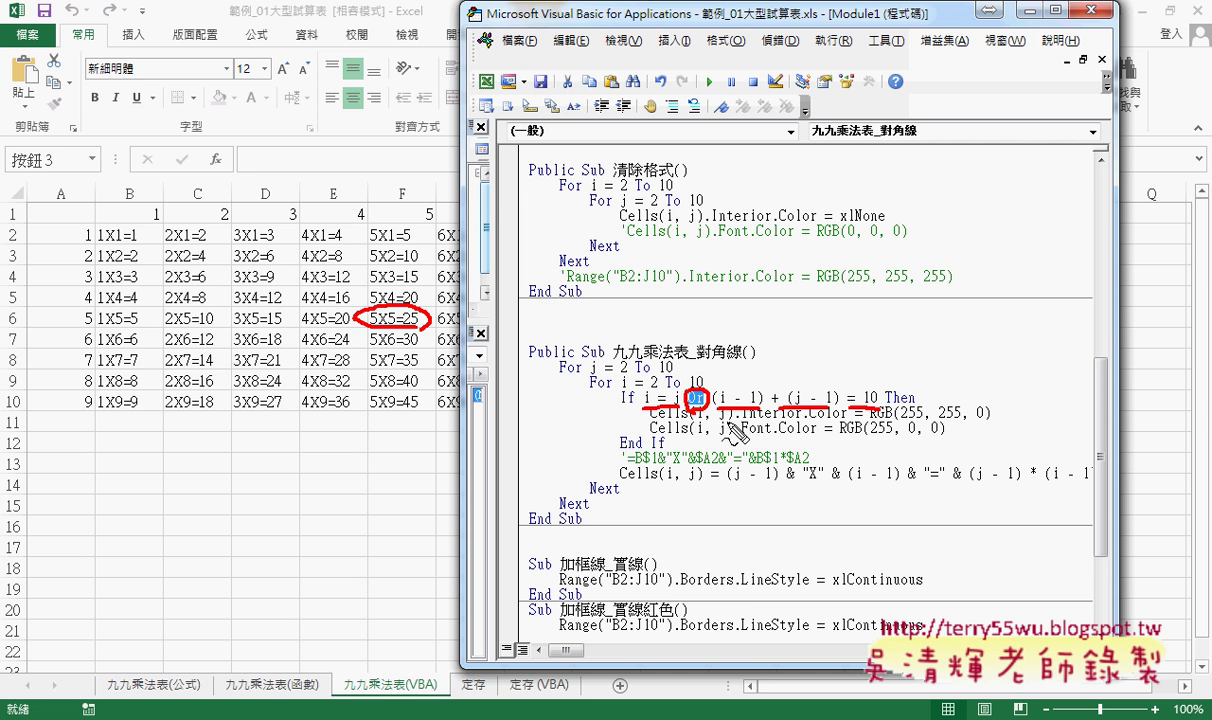
key(Escape)
Run the 九九乘法表_對角線 macro to make both diagonals yellow with red text
click(729, 418)
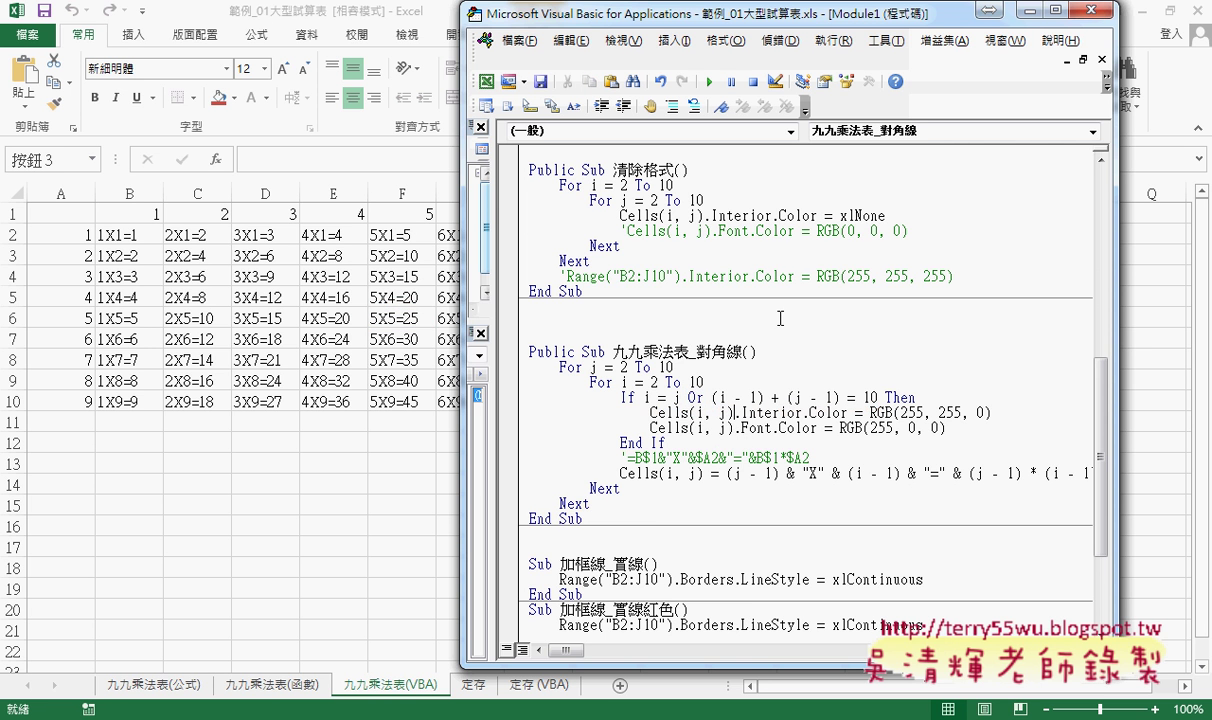
key(F5)
mouse_move(705, 30)
mouse_down()
mouse_move(738, 33)
mouse_move(724, 33)
mouse_up()
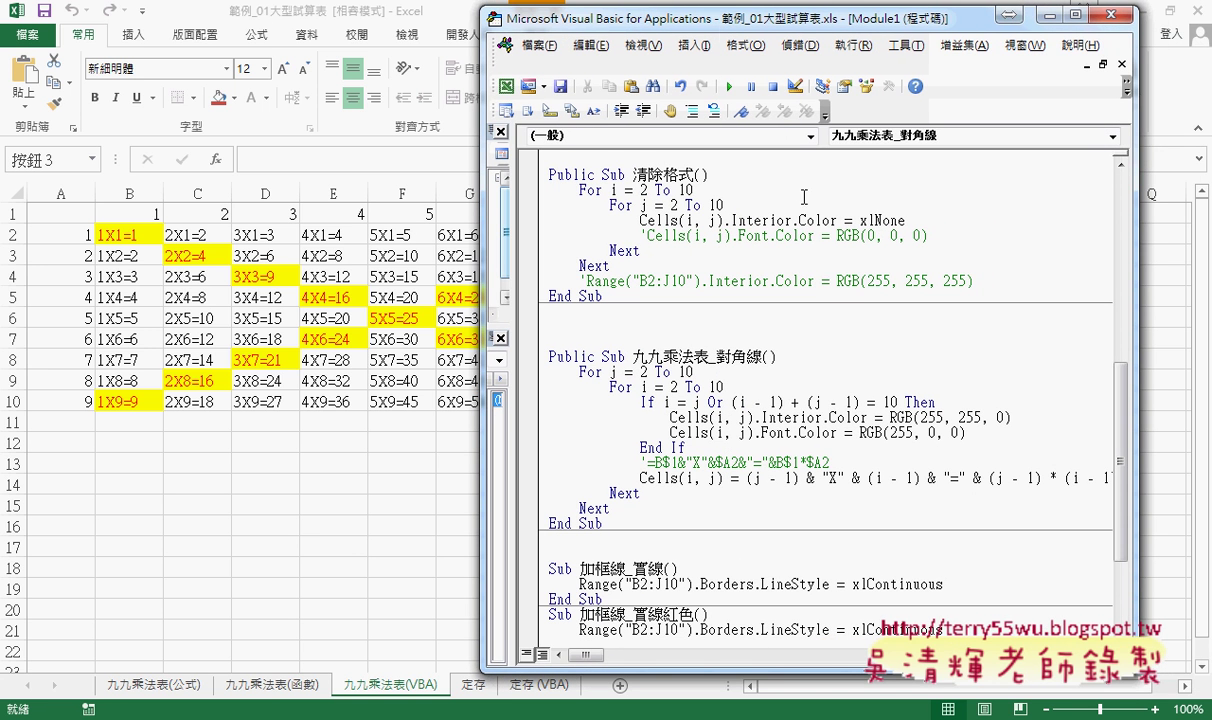
Re-enable the commented Font.Color reset line in the 清除格式 macro
click(764, 221)
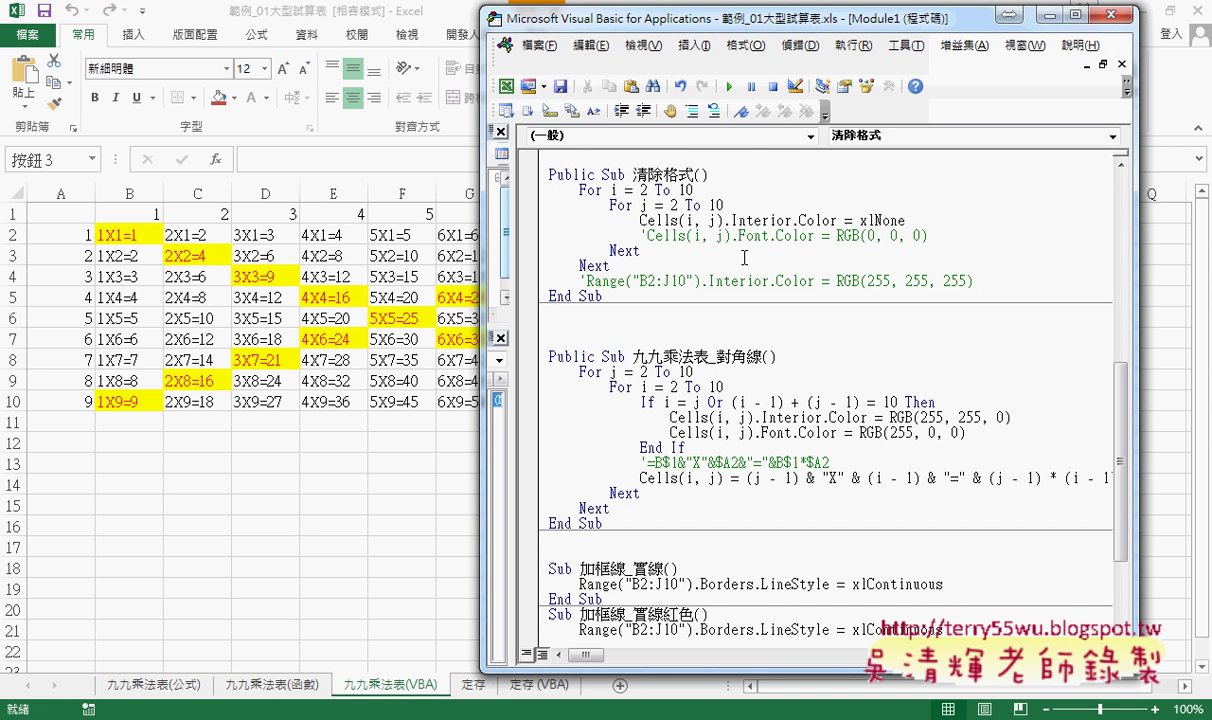
click(647, 233)
key(BackSpace)
click(684, 245)
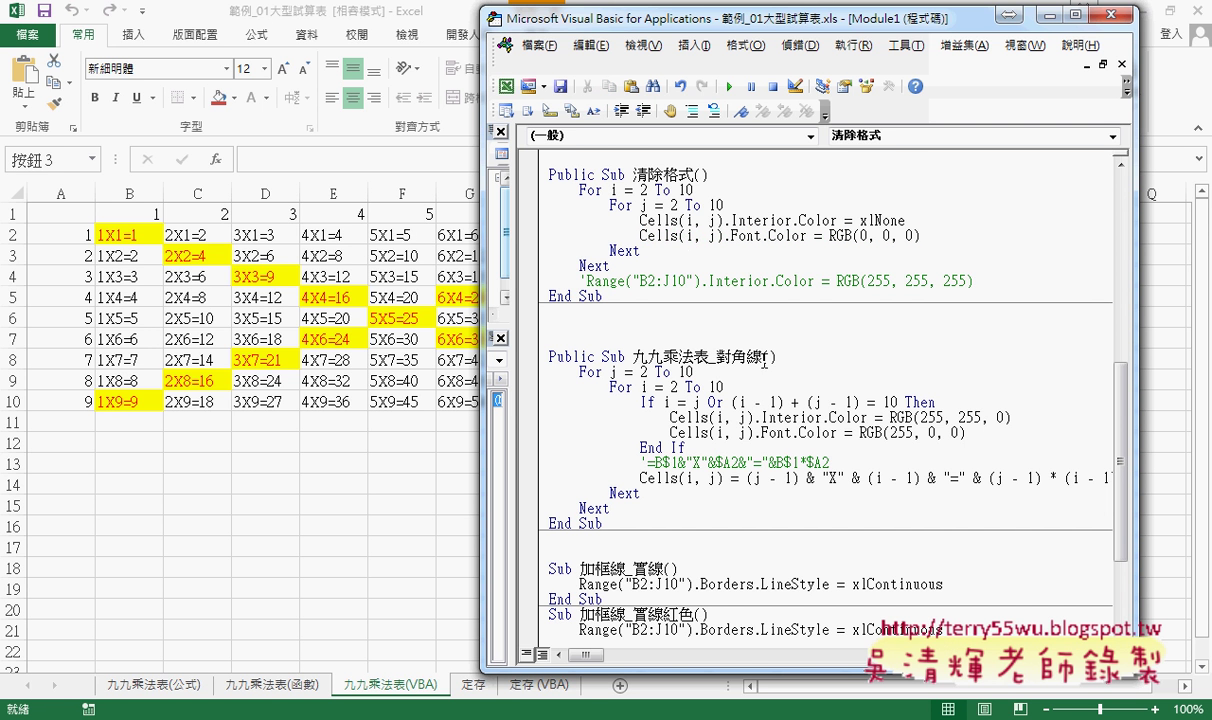
click(862, 432)
drag(761, 433, 817, 433)
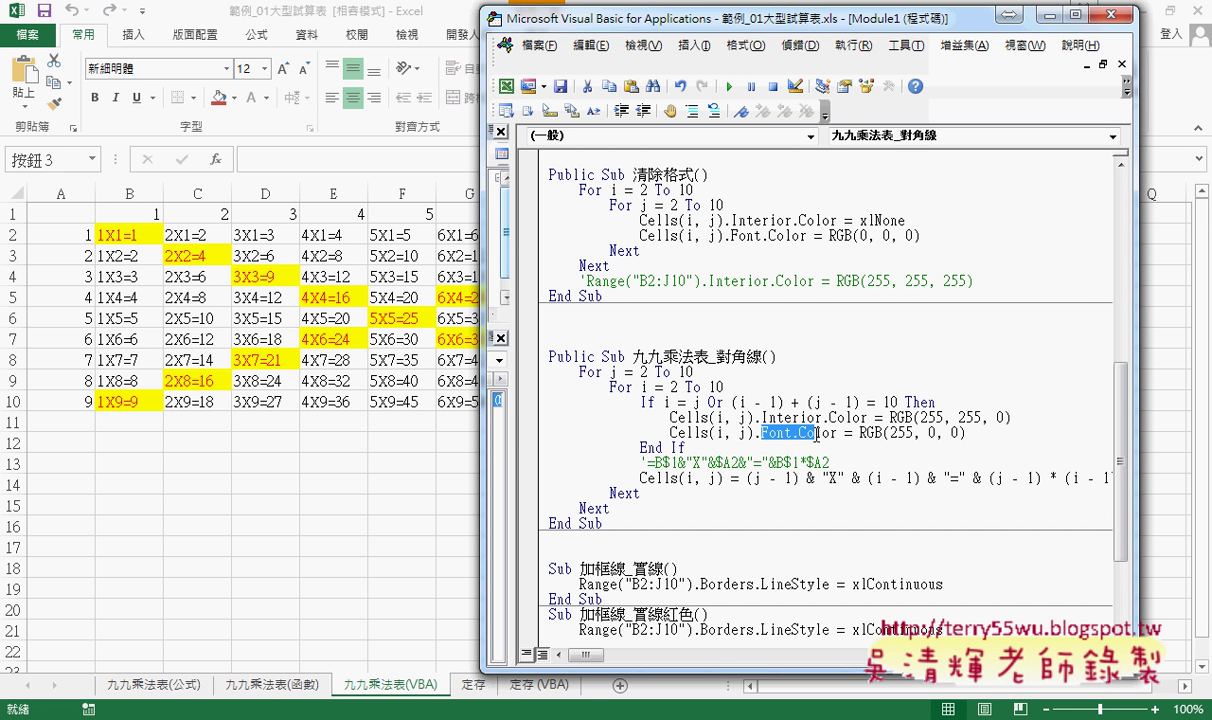
Run 清除格式 to remove the yellow diagonal fills and red text
click(770, 240)
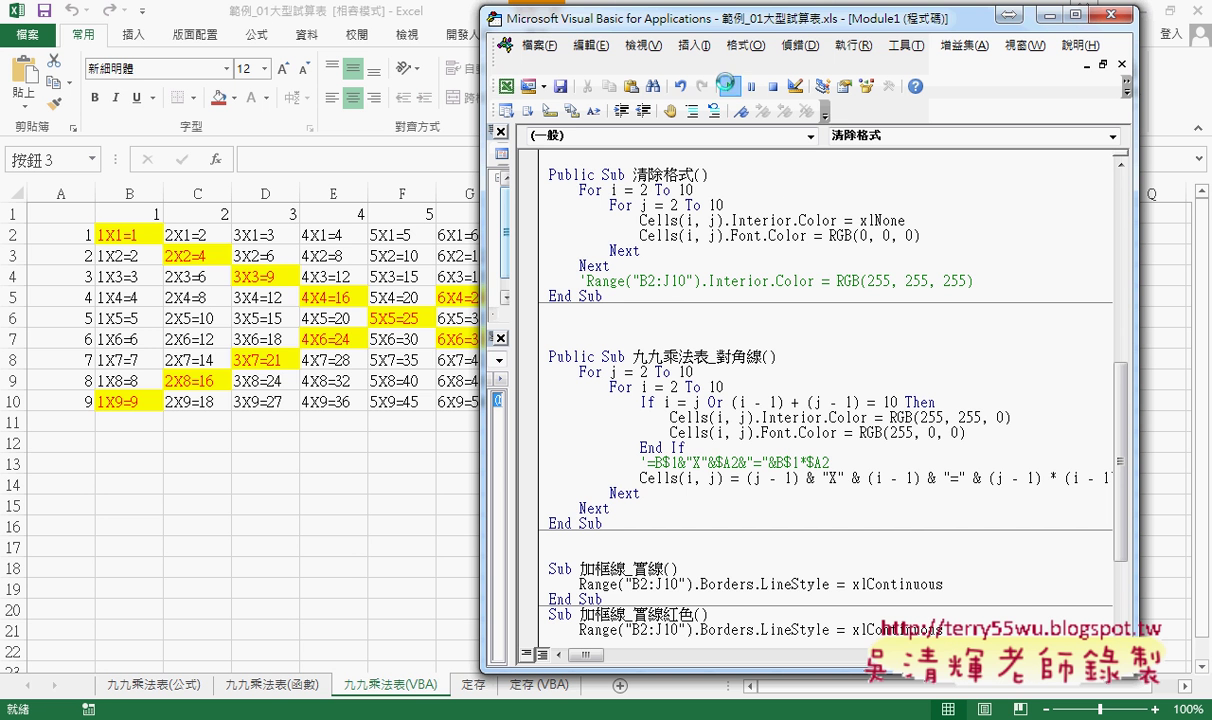
click(726, 85)
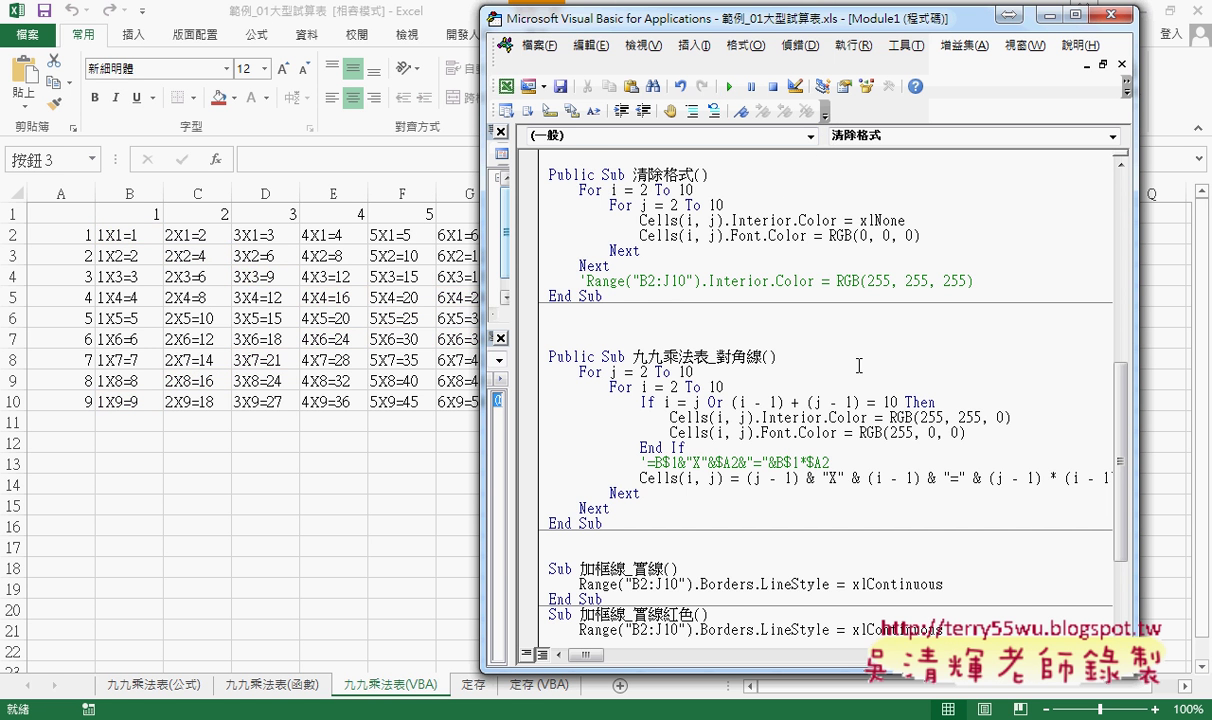
scroll(858, 385, down, 4)
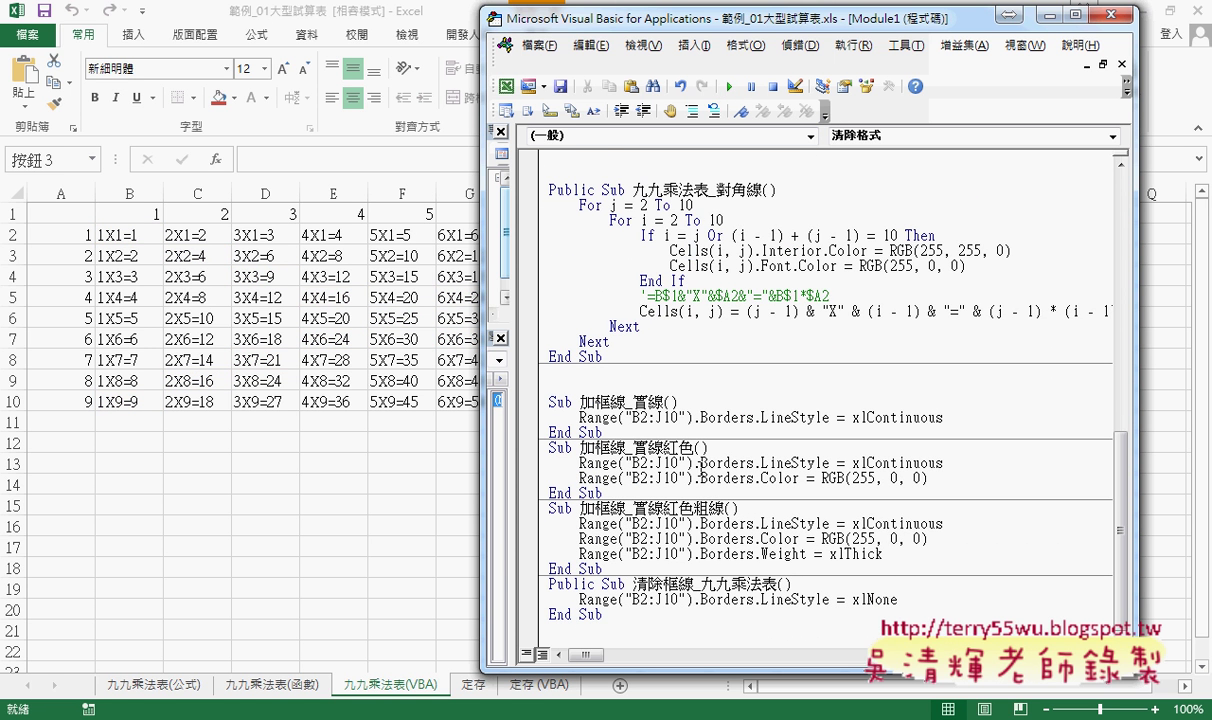
Run 加框線_實線紅色 to give B2:J10 thin continuous red borders
drag(762, 463, 830, 463)
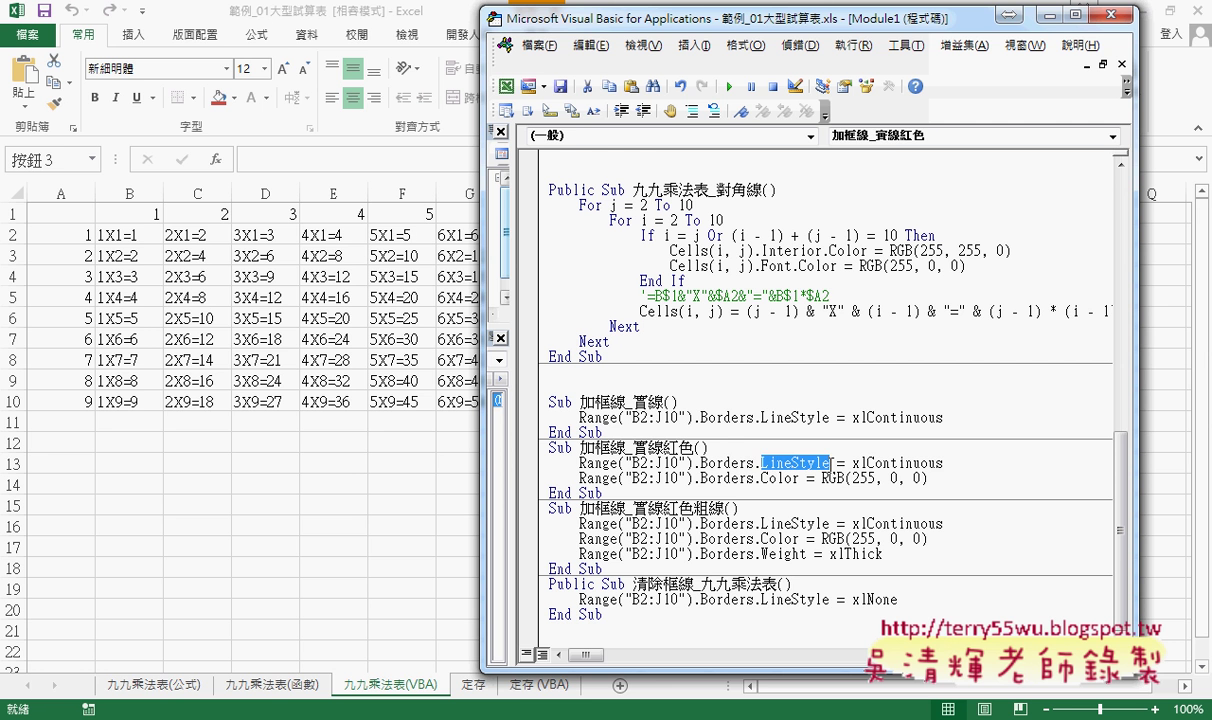
drag(943, 463, 852, 463)
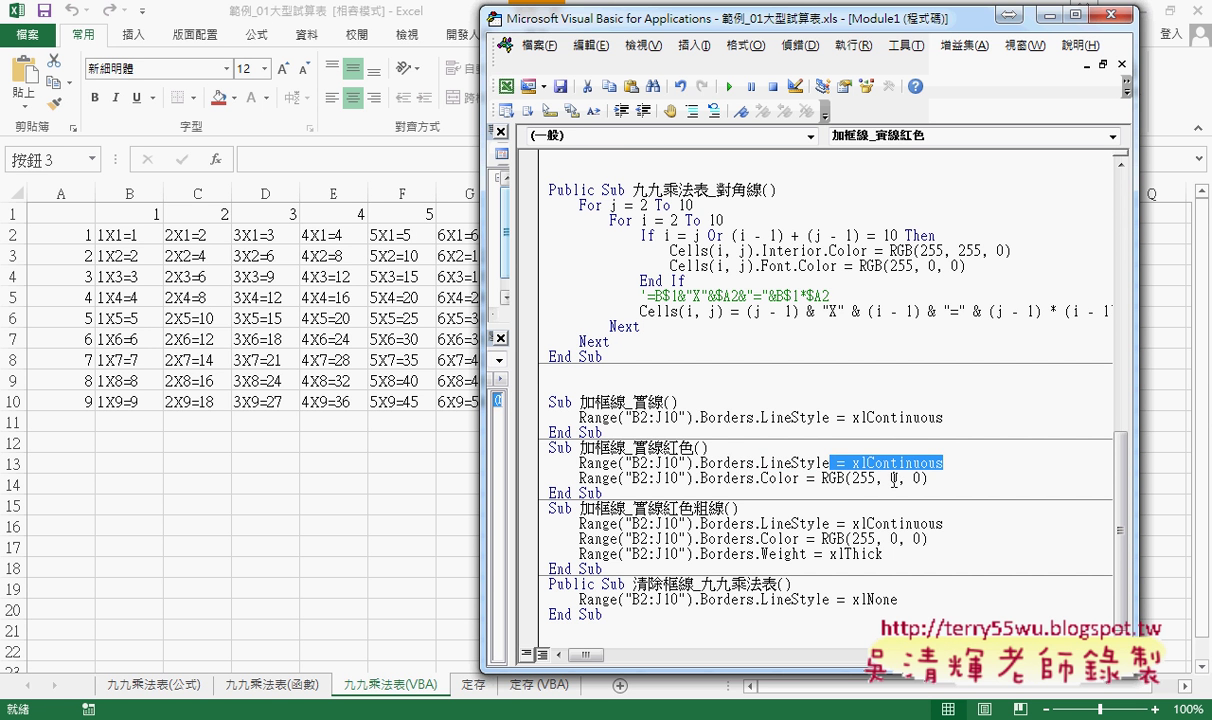
drag(929, 478, 836, 481)
drag(723, 478, 800, 478)
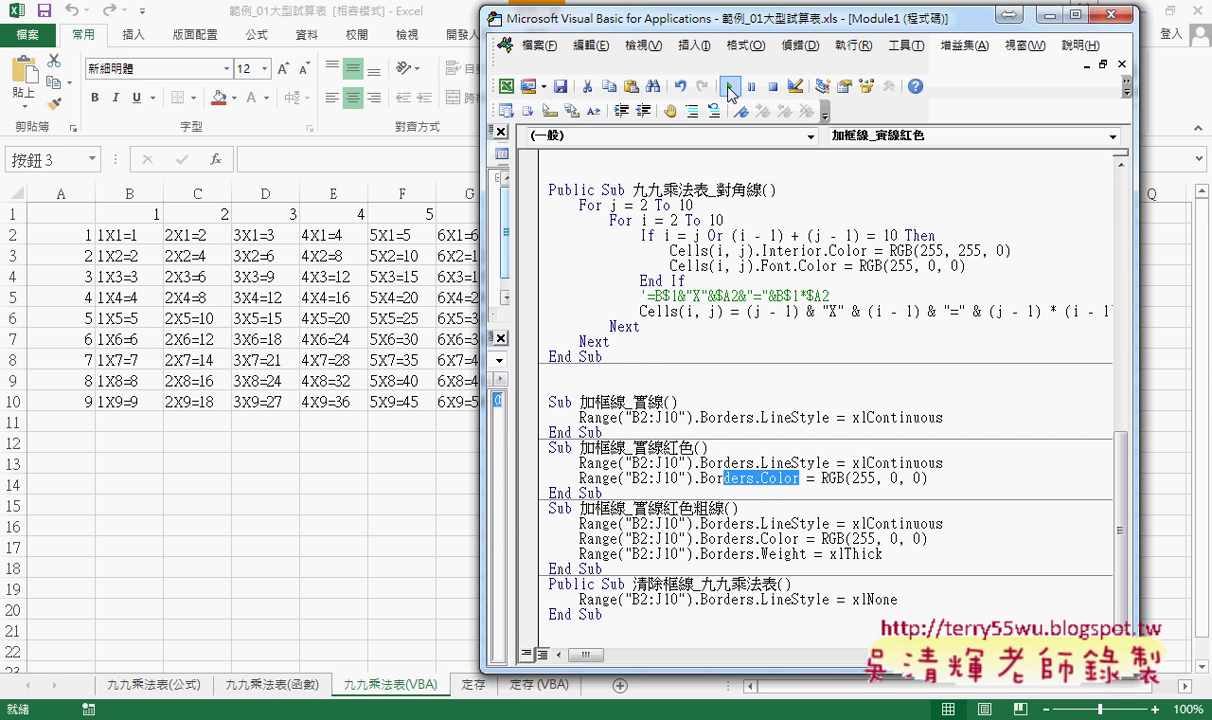
click(729, 86)
Run 加框線_實線紅色粗線 to give B2:J10 thick red borders
mouse_move(633, 462)
mouse_down()
mouse_move(685, 463)
mouse_move(600, 463)
mouse_up()
click(731, 463)
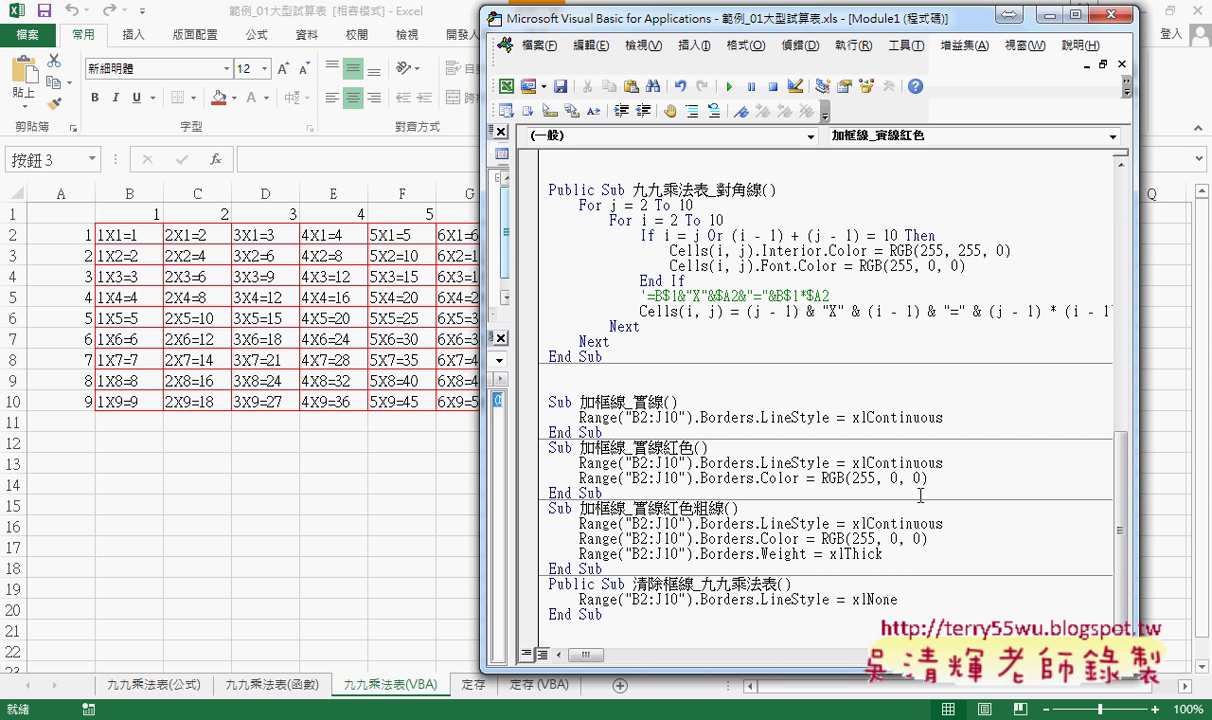
drag(928, 478, 535, 451)
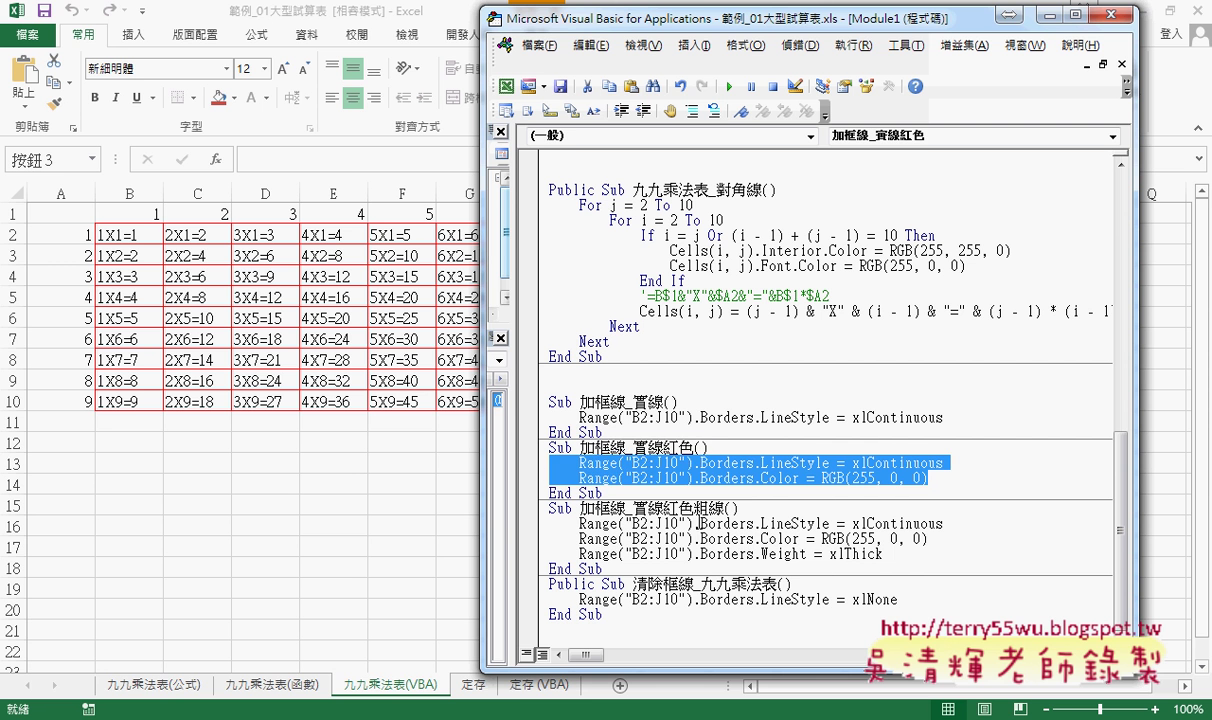
drag(882, 553, 733, 553)
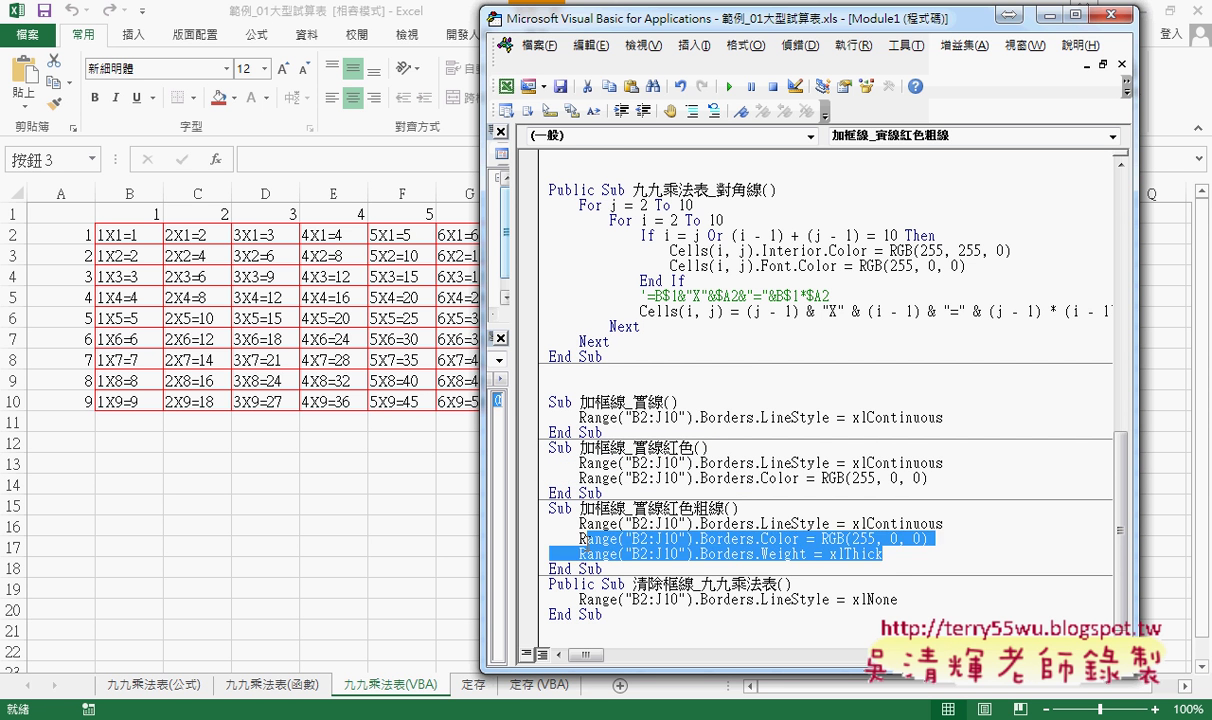
click(668, 523)
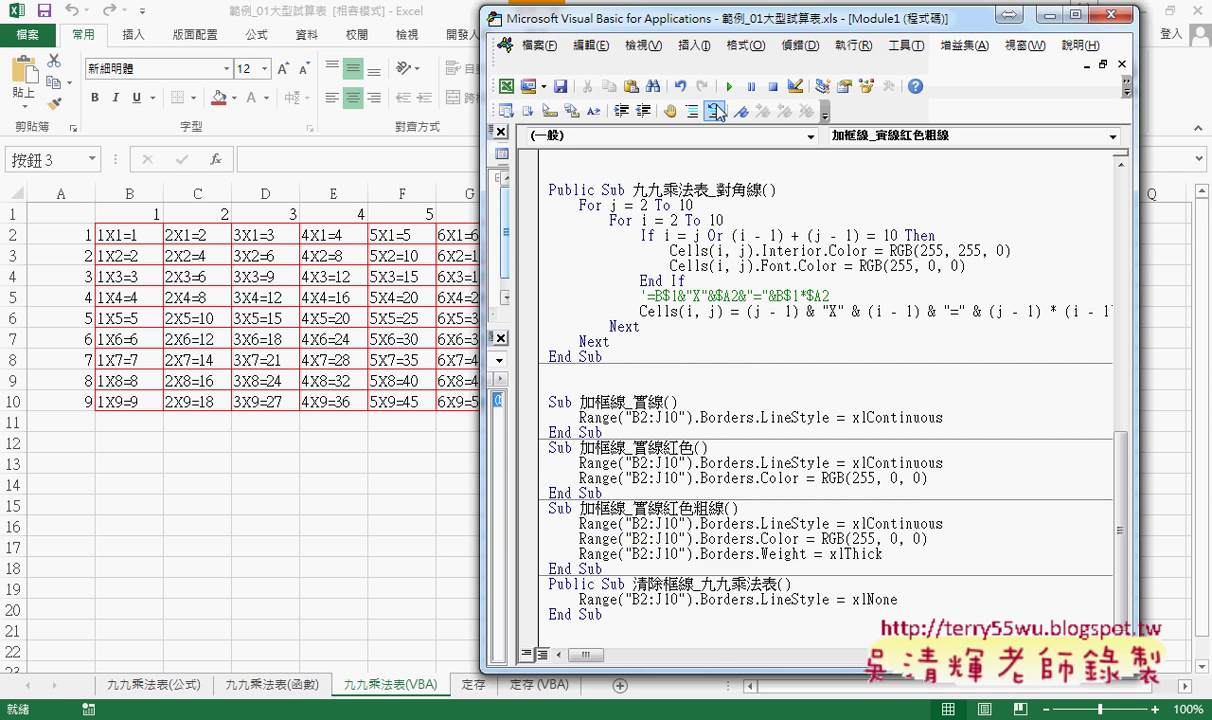
click(729, 86)
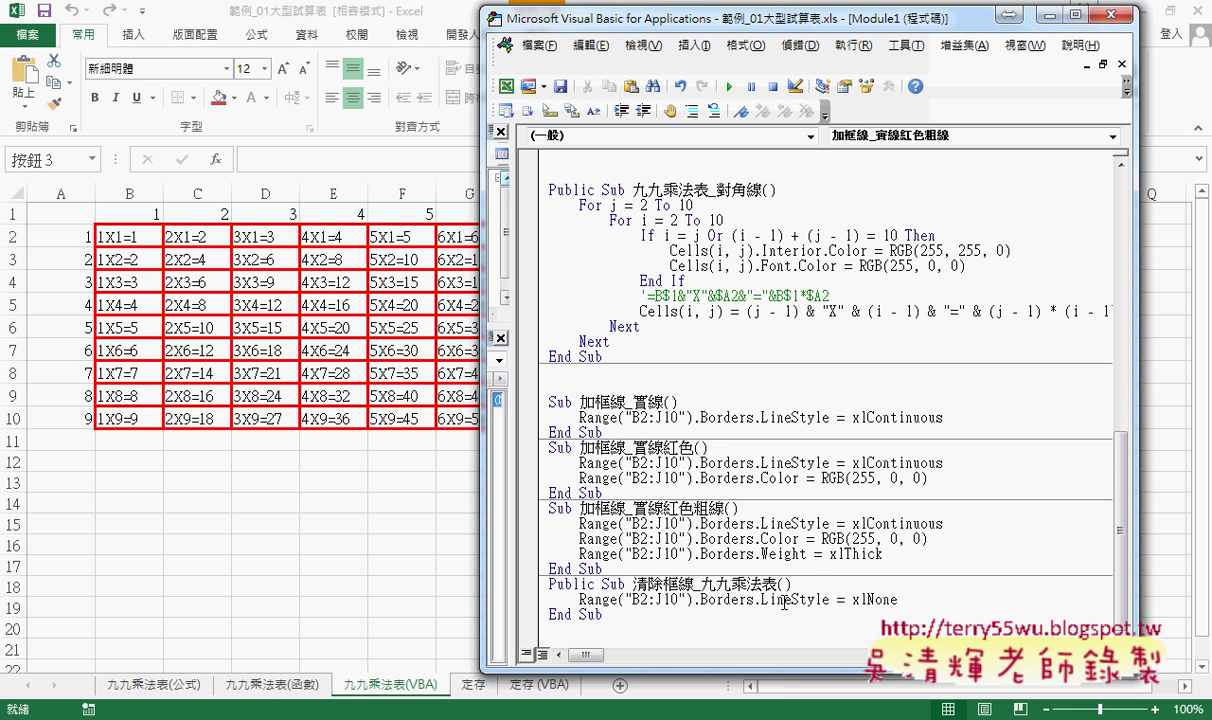
Run 清除框線_九九乘法表 to set the borders to xlNone
drag(829, 599, 766, 605)
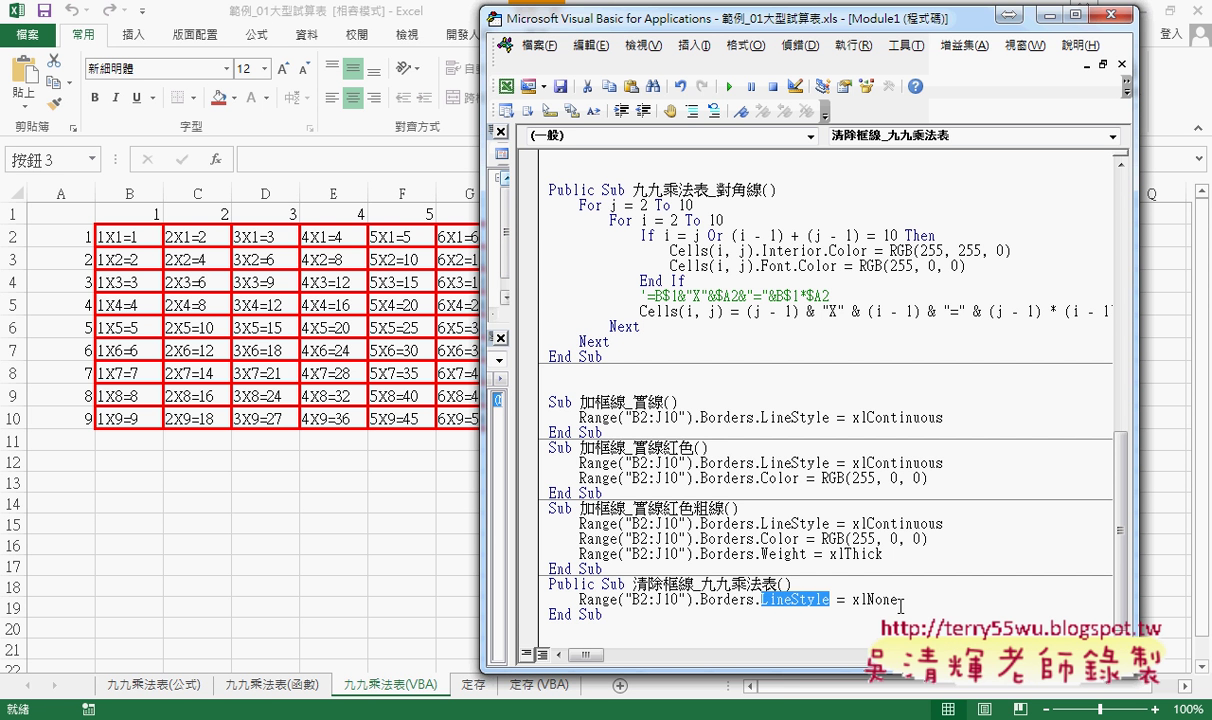
drag(900, 600, 882, 600)
click(731, 87)
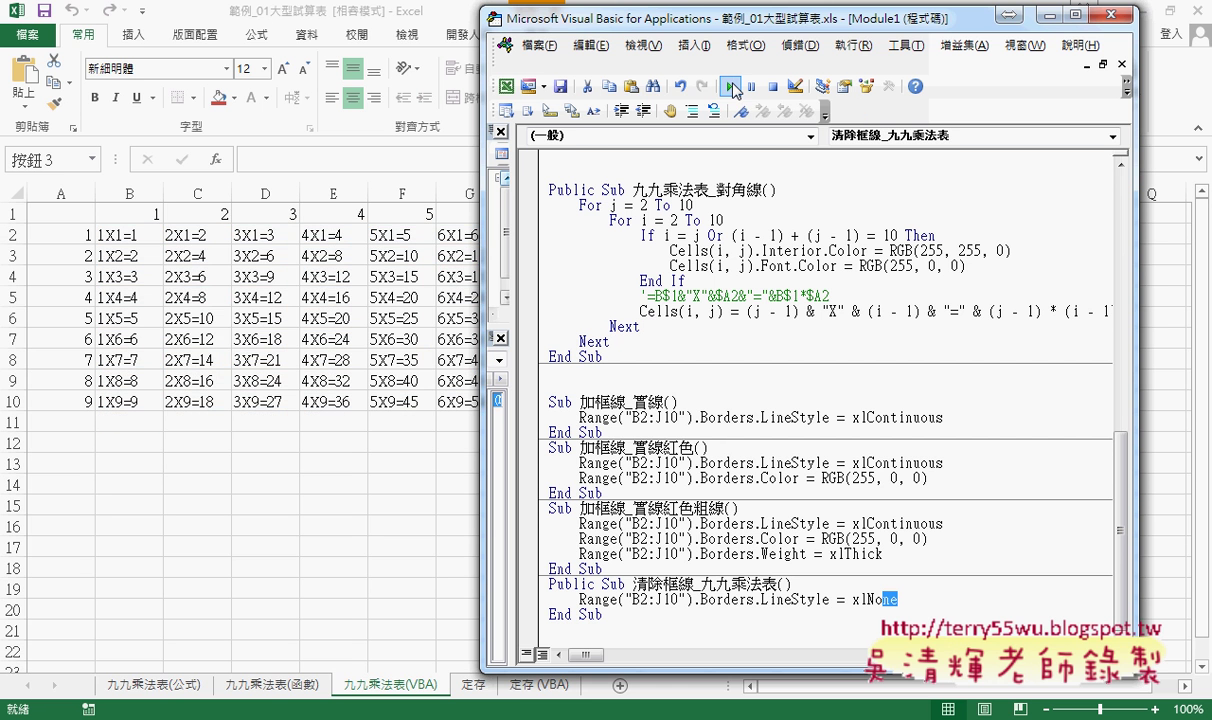